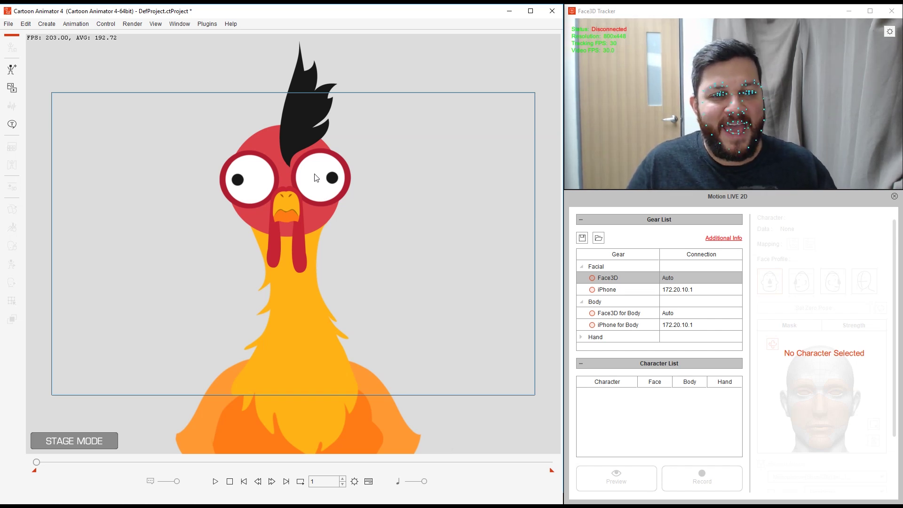
Step: Connect the Face3D tracker and set the Rooster's Face data source to Face3D
click(592, 278)
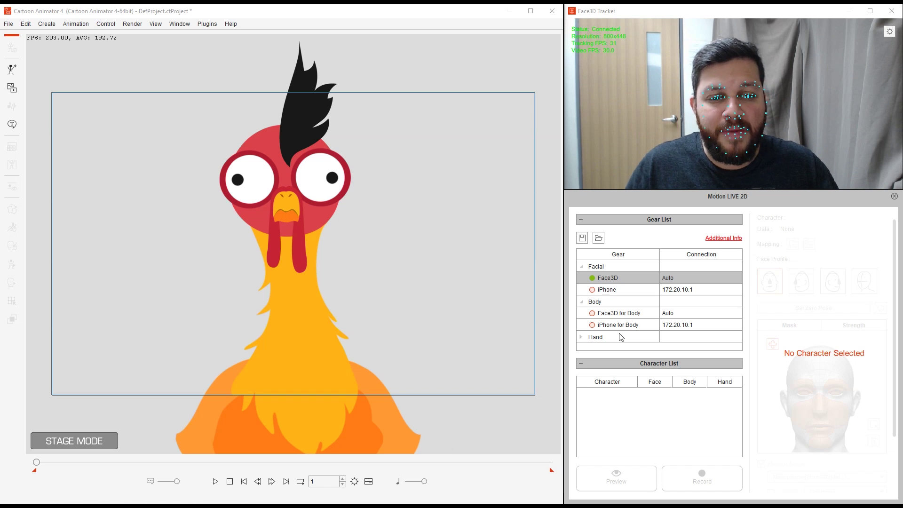
click(315, 185)
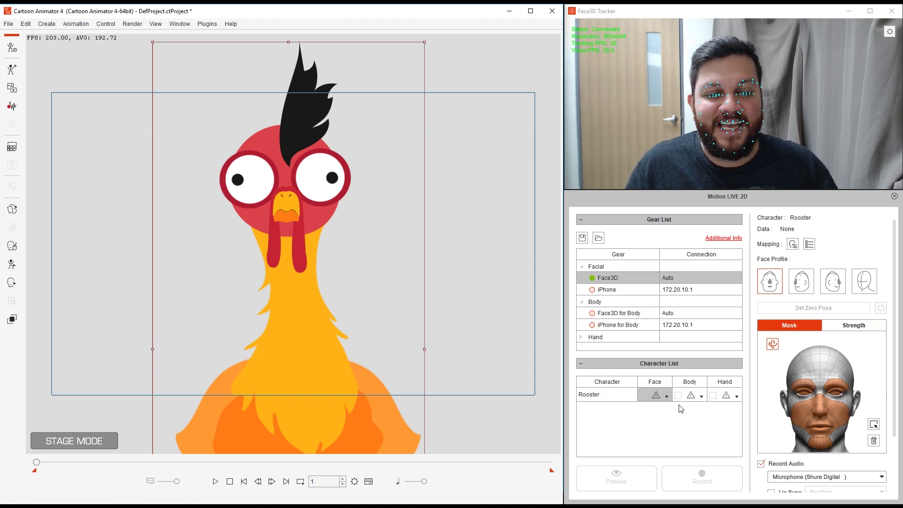
click(667, 395)
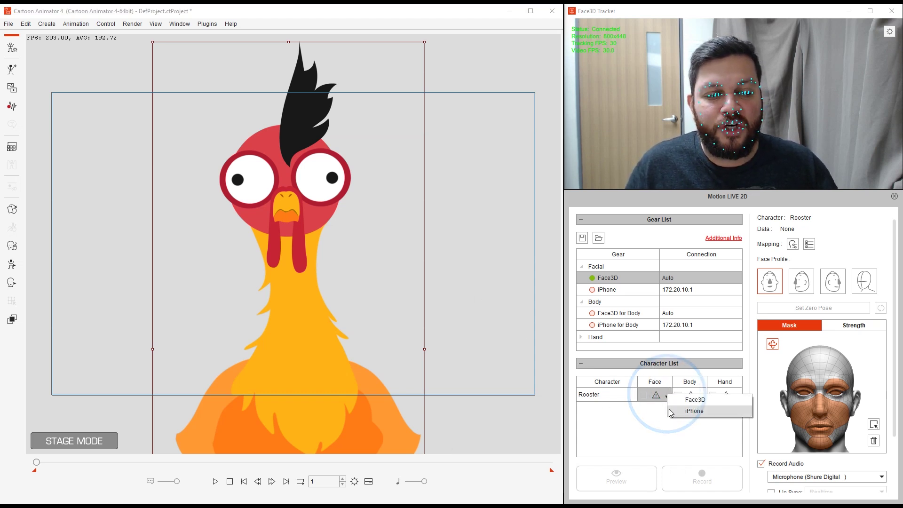
click(695, 400)
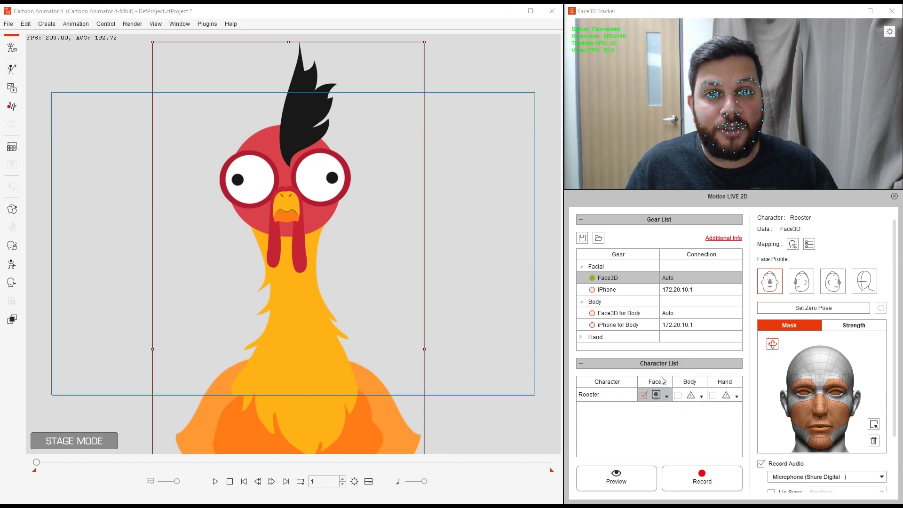
Step: During a live preview, set the performer's current face as the Rooster's zero pose and show the Strength sliders
click(625, 470)
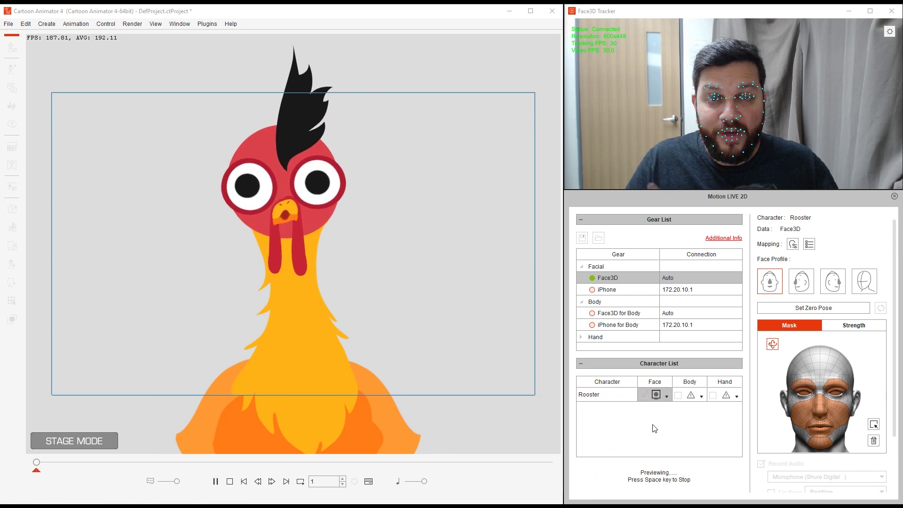
click(814, 308)
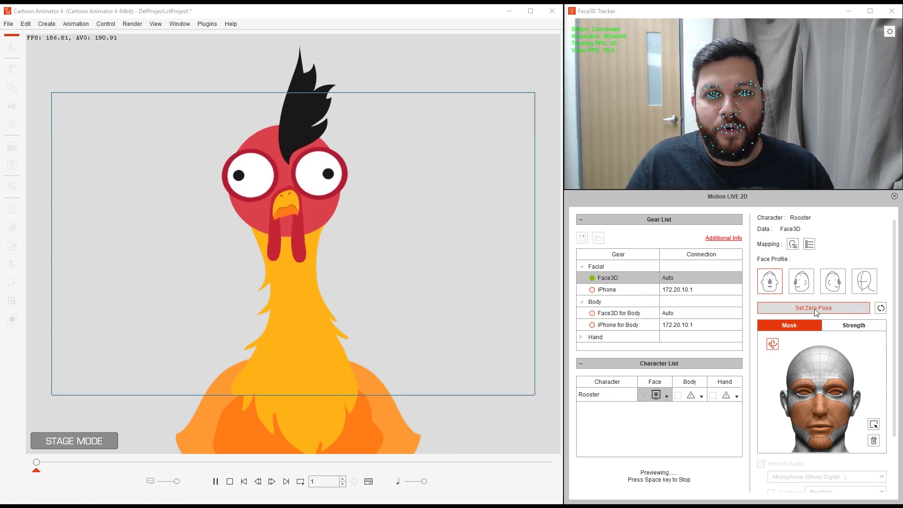
key(space)
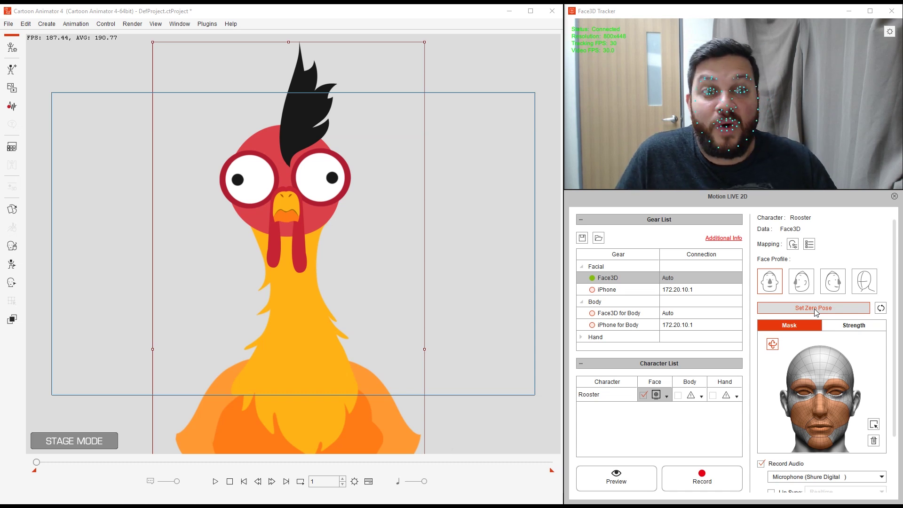
click(866, 328)
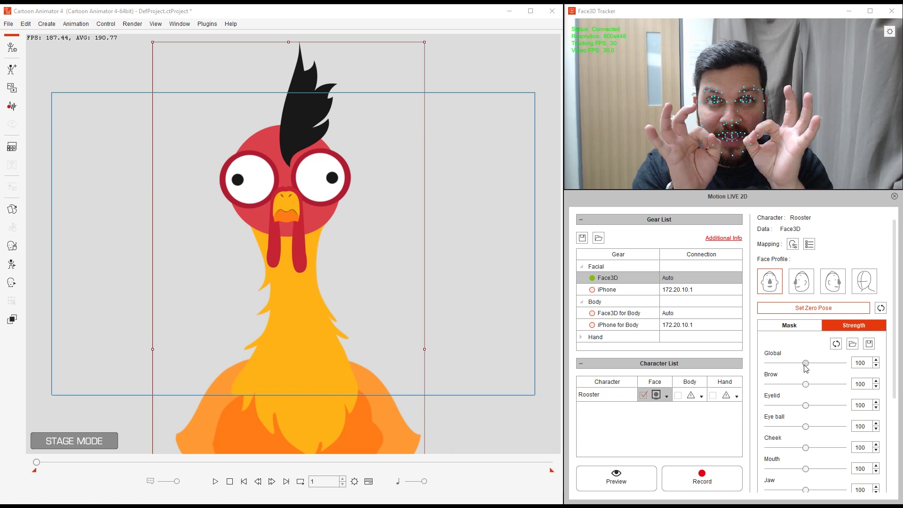
Step: Run a second live preview and reset the Rooster's zero pose to the current face
click(640, 476)
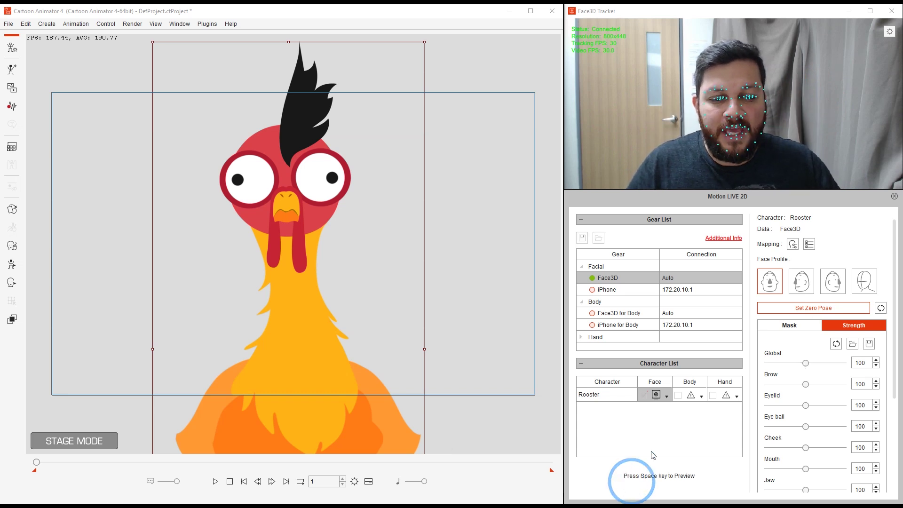
key(space)
click(796, 309)
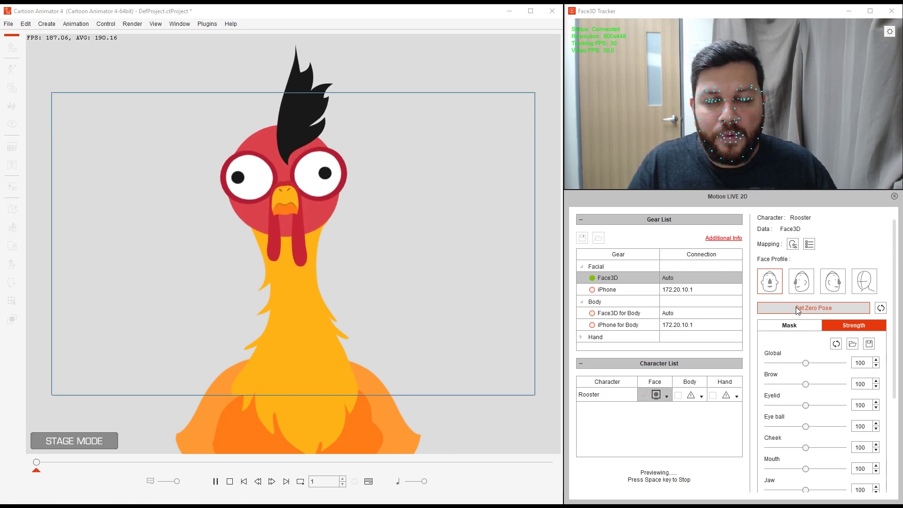
key(space)
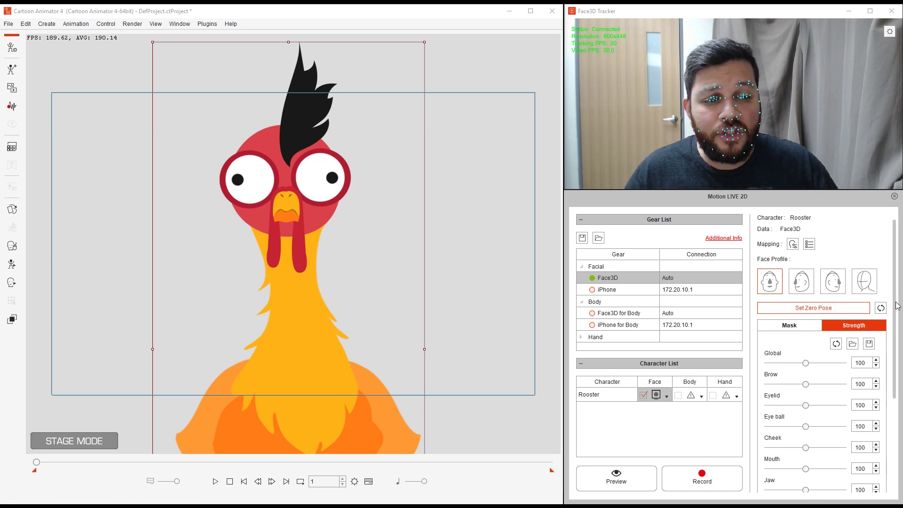
Step: Open the Expression Mapping panel and select the EyeOpen_R expression
click(792, 245)
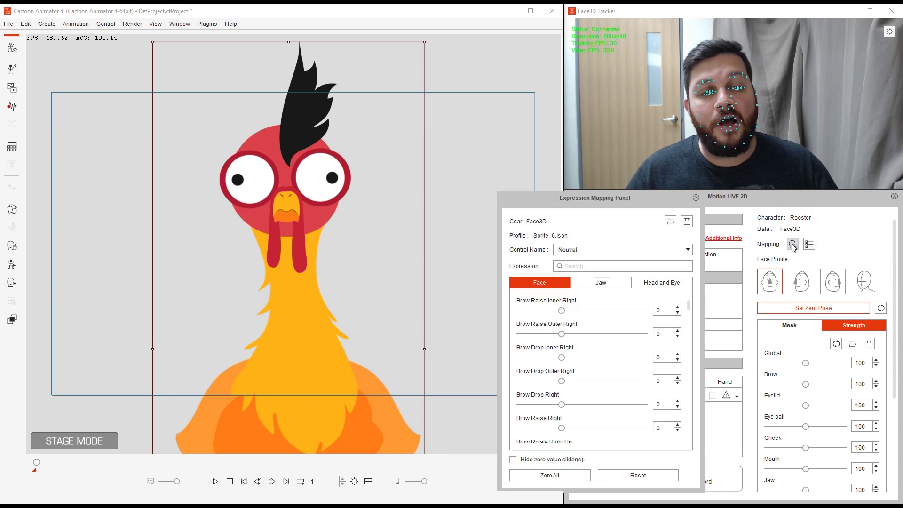
drag(614, 203, 656, 206)
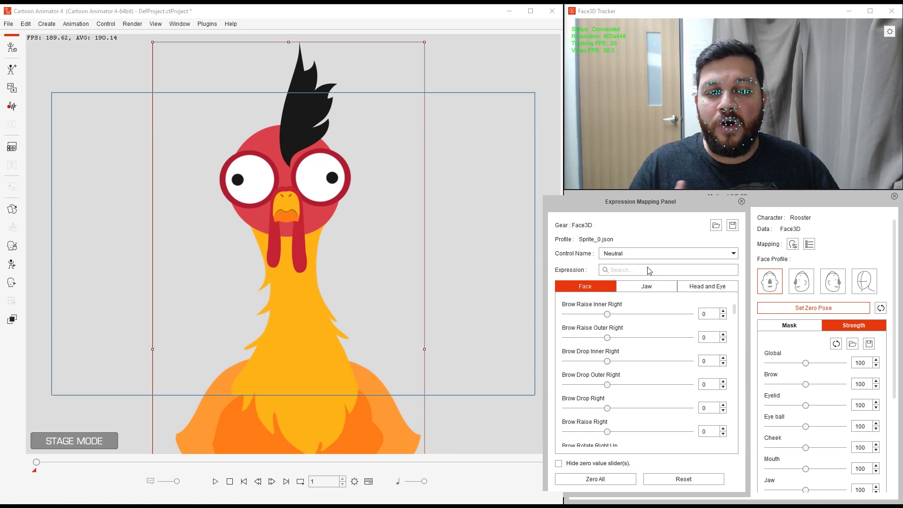
click(620, 254)
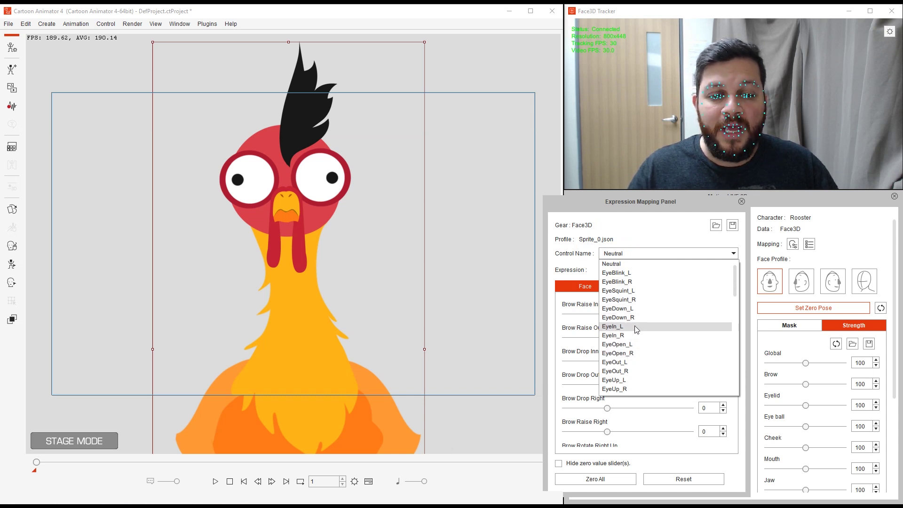
click(630, 353)
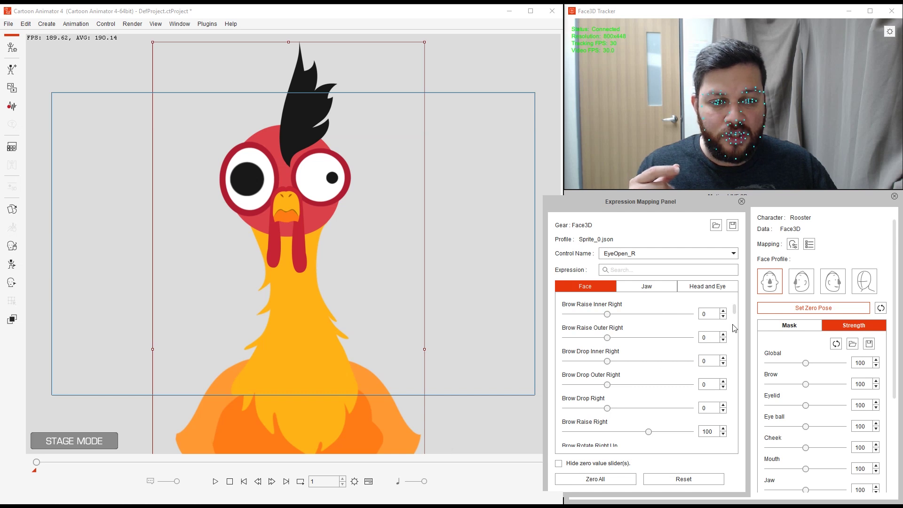
drag(735, 308, 735, 316)
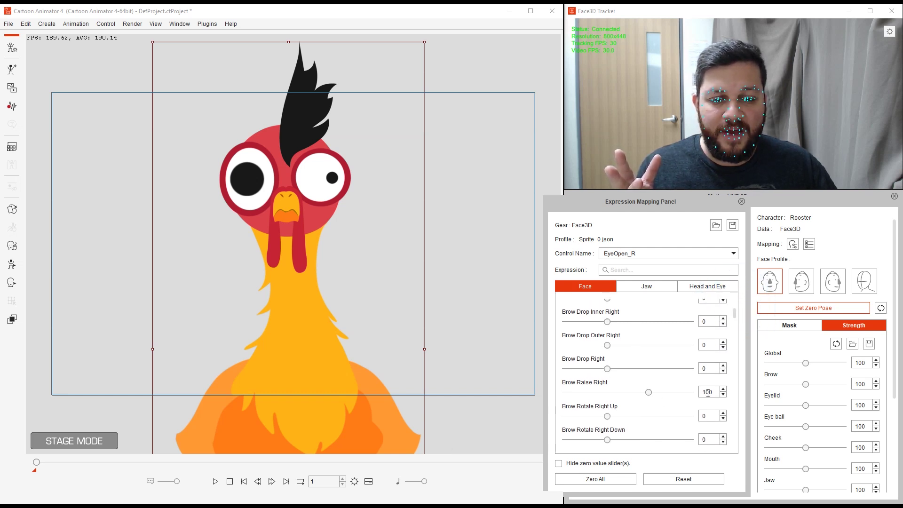
Step: Hide zero-value sliders and set Head and Eye's Right Eyeball Enlarge to -15
click(558, 463)
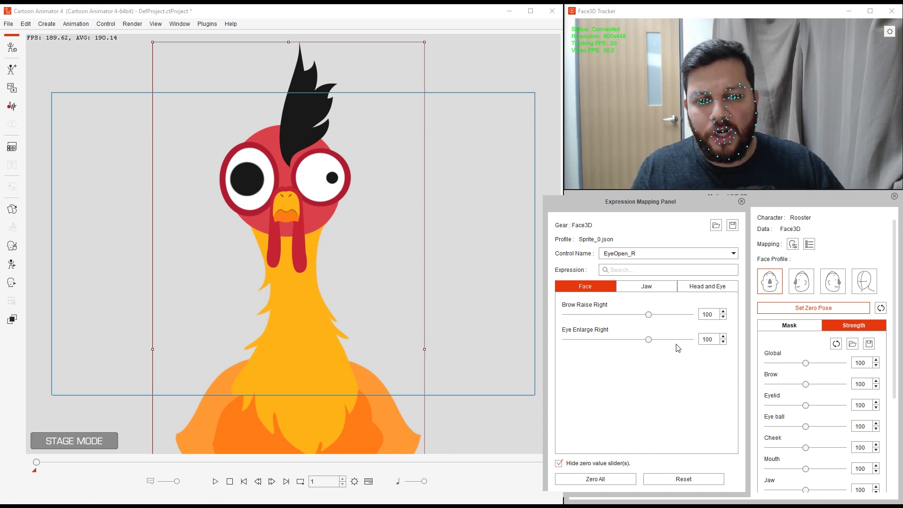
click(710, 287)
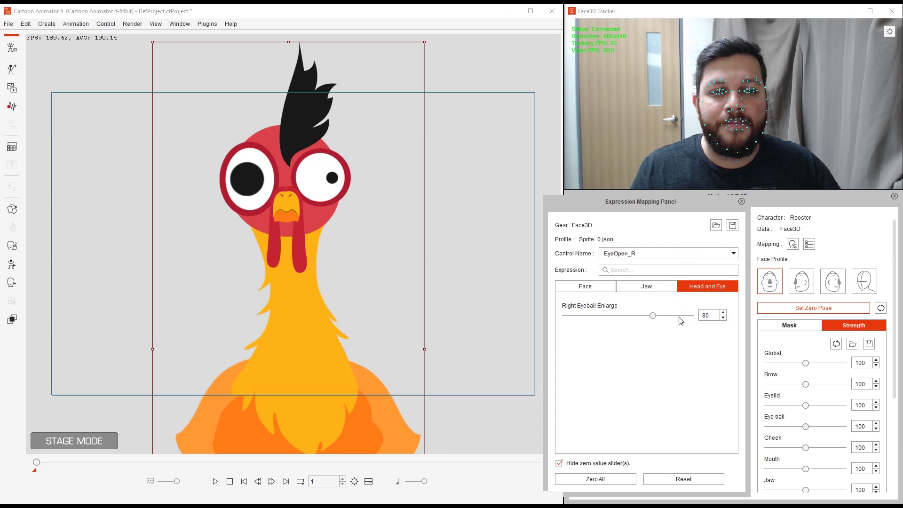
drag(652, 316, 628, 318)
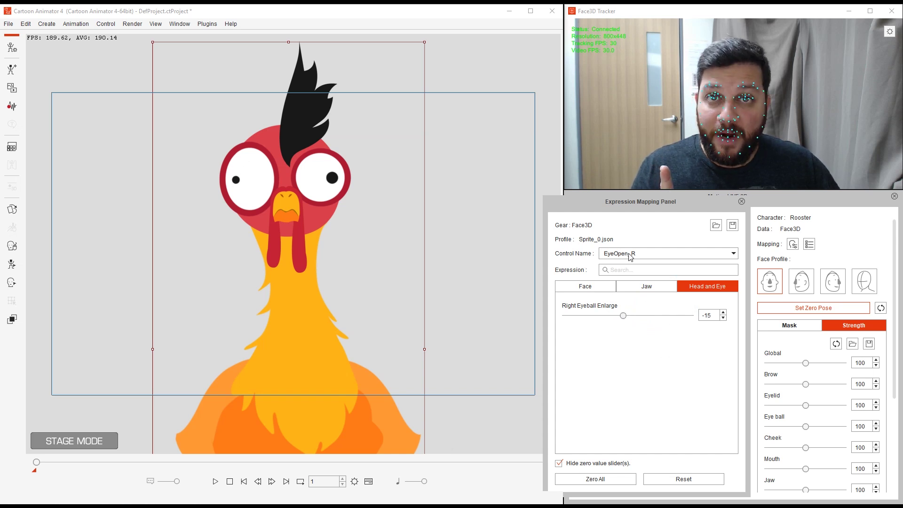
click(713, 315)
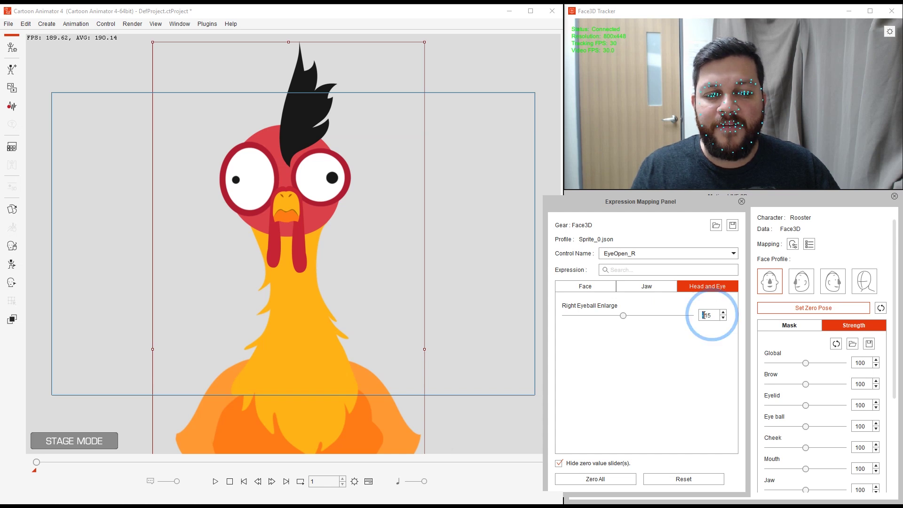
Step: Select EyeOpen_L, set its Left Eyeball Enlarge to -15, and close the mapping panel
click(632, 258)
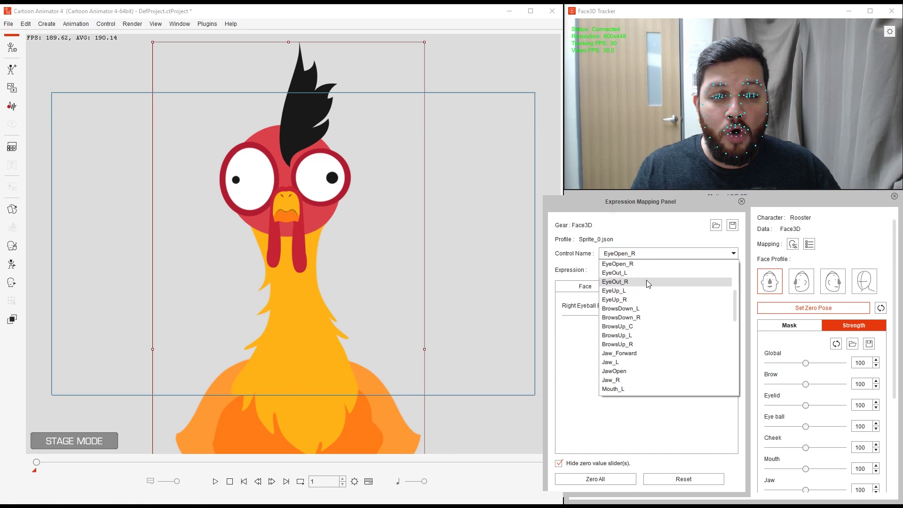
scroll(630, 279, up, 1)
click(632, 273)
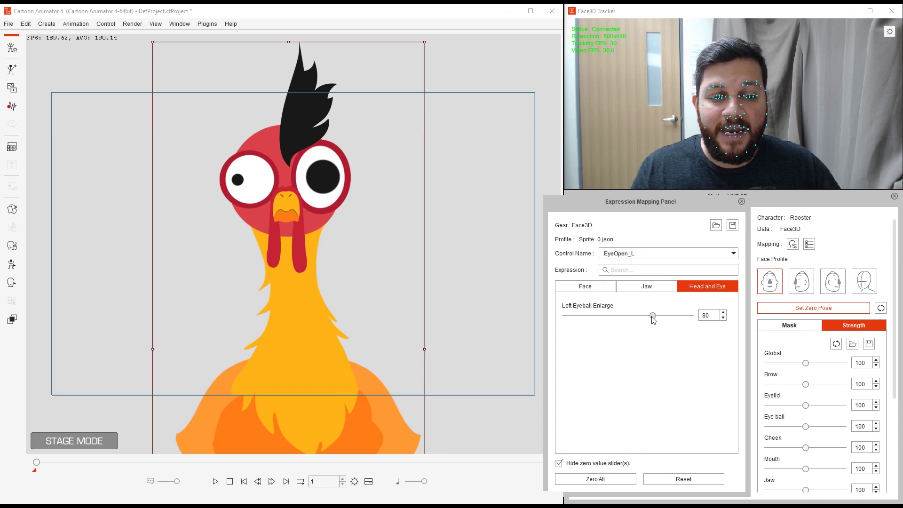
drag(652, 316, 623, 316)
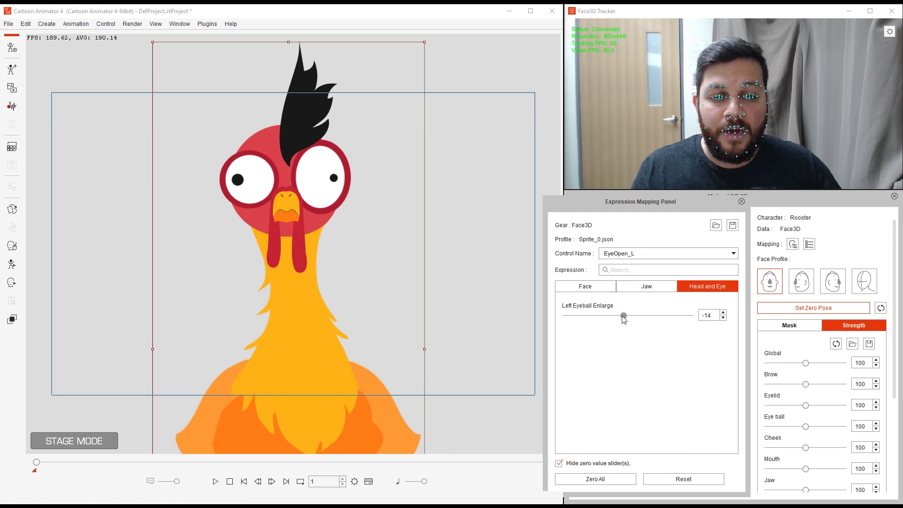
click(723, 317)
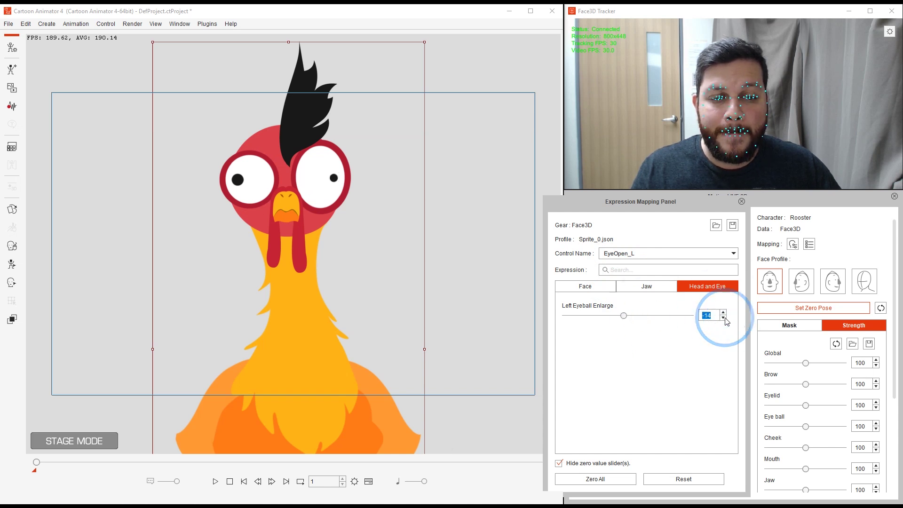
click(695, 349)
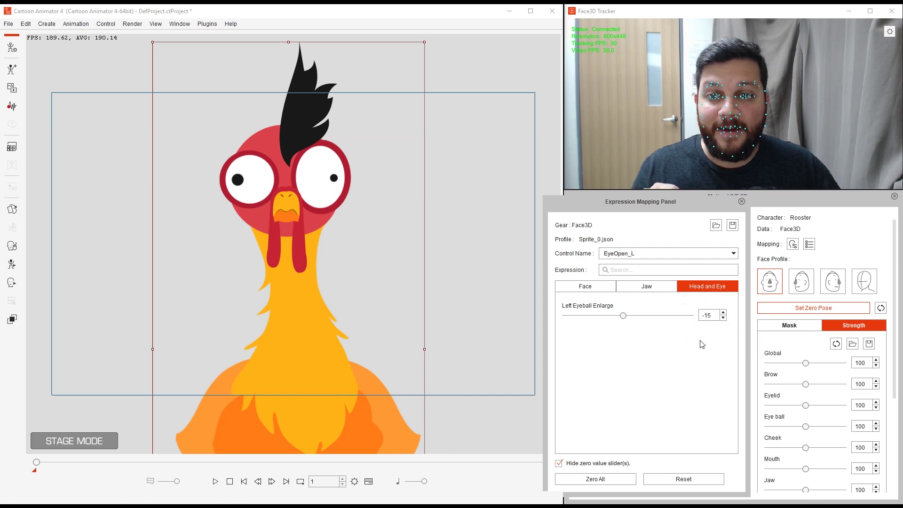
click(599, 290)
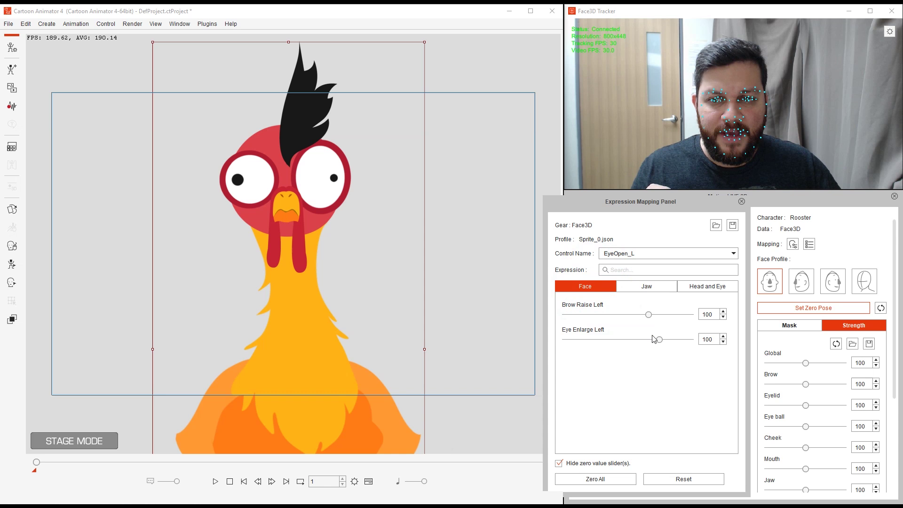
click(707, 287)
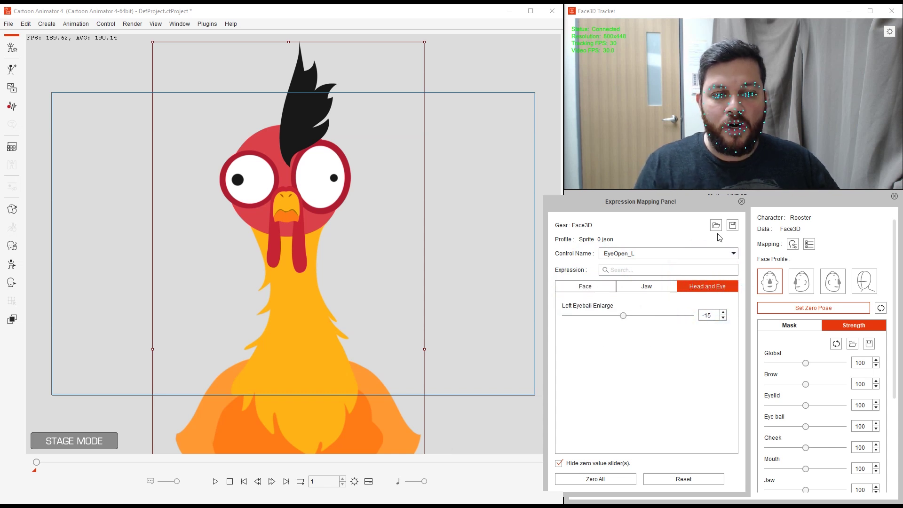
click(741, 201)
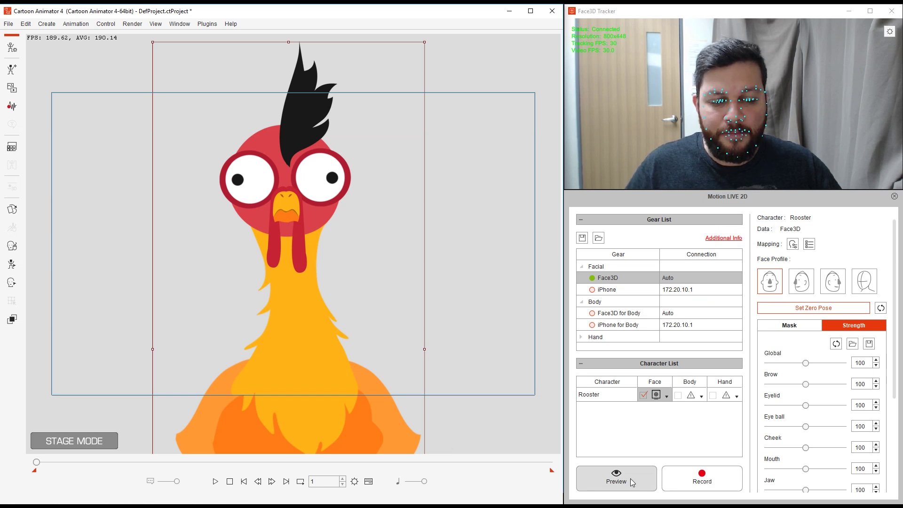
Step: During a live preview, capture a neutral face as the Rooster's zero pose
click(616, 478)
key(space)
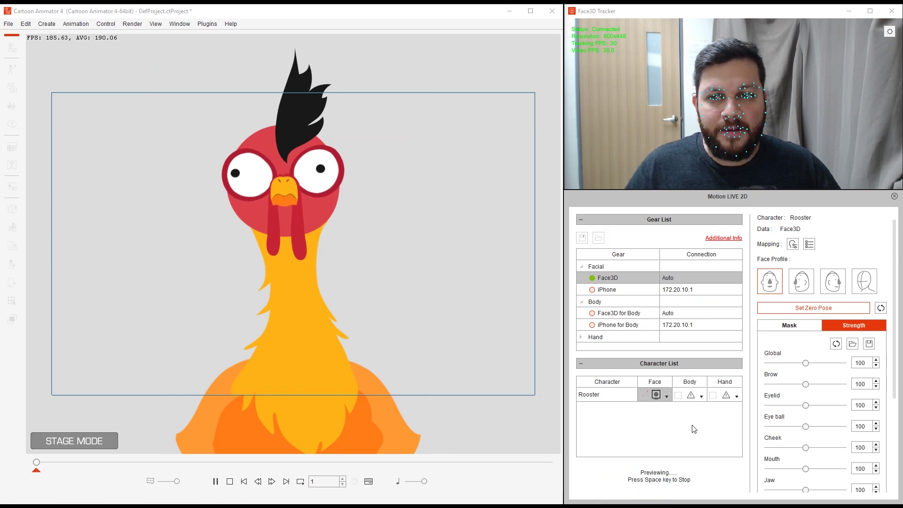
click(796, 306)
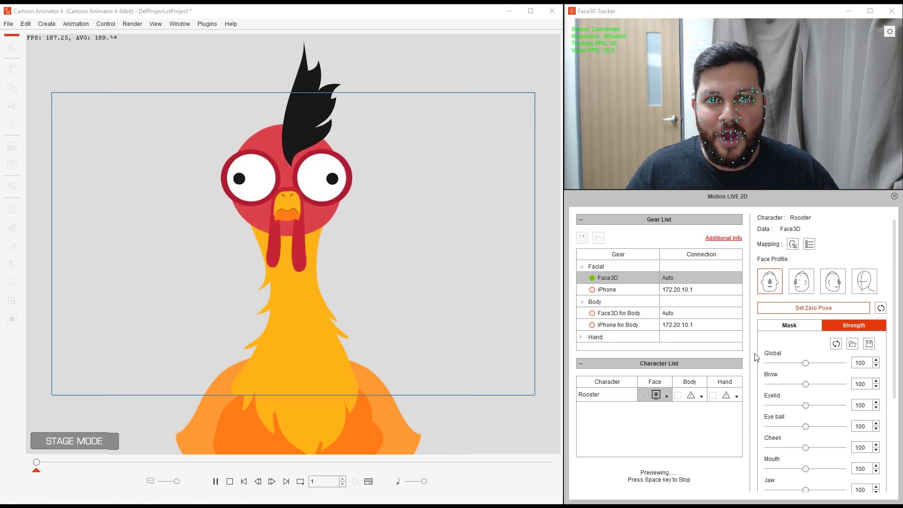
key(space)
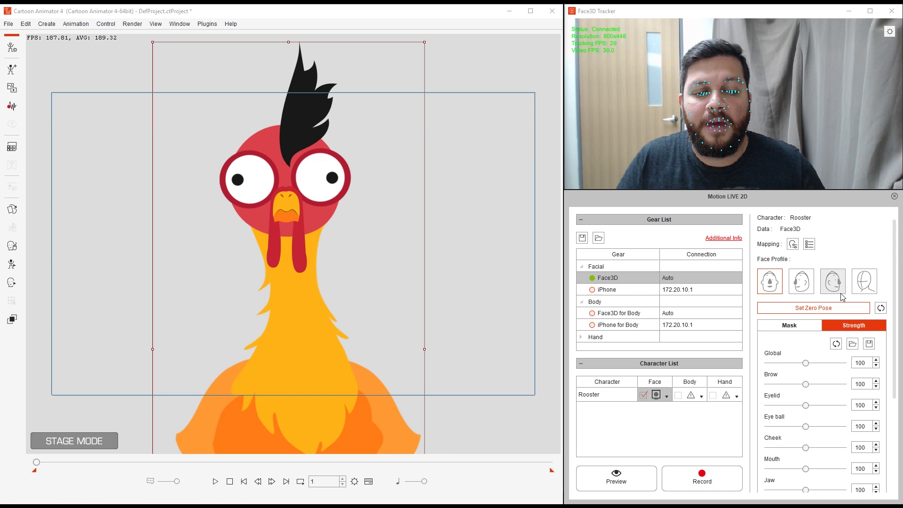
click(627, 475)
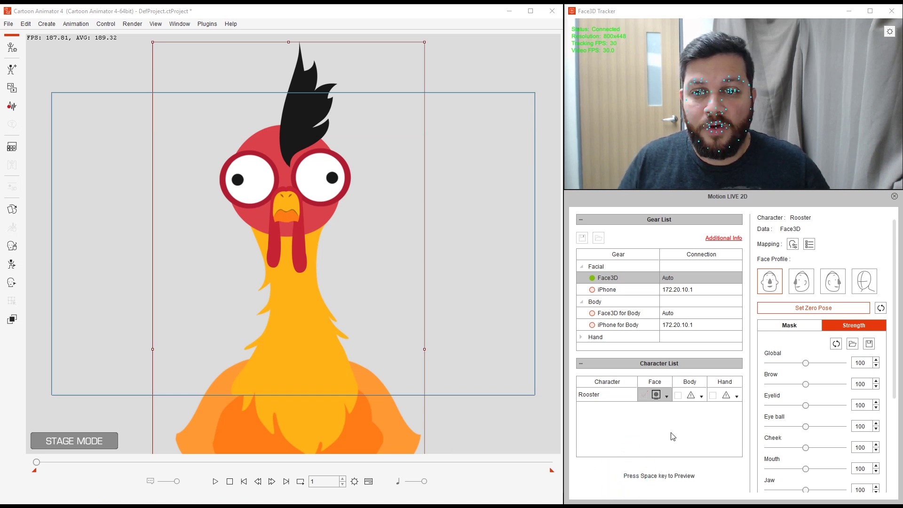
key(space)
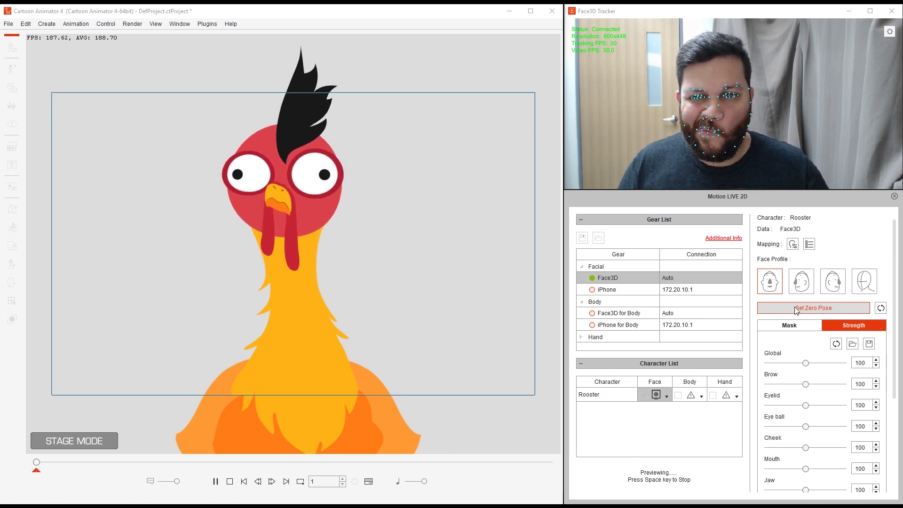
key(space)
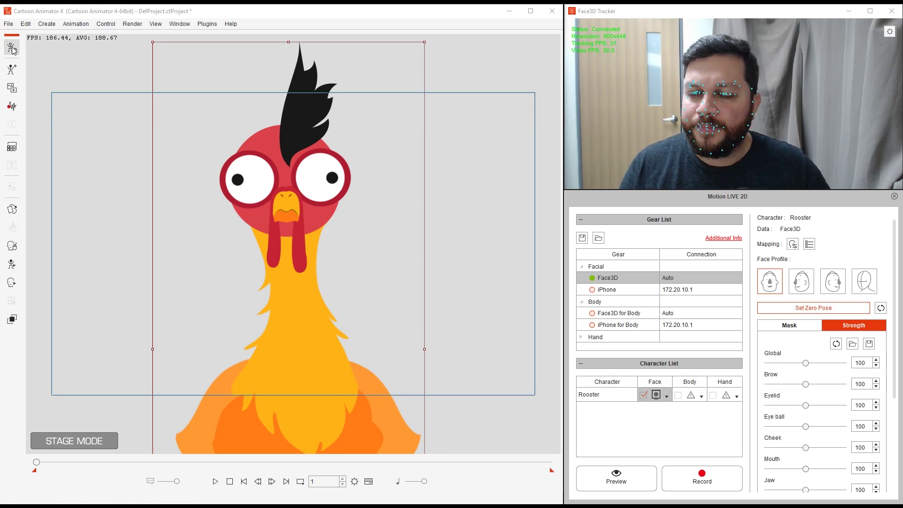
Step: Reselect the rooster, enter Composer Mode, and open Facial Animation Setup
click(216, 144)
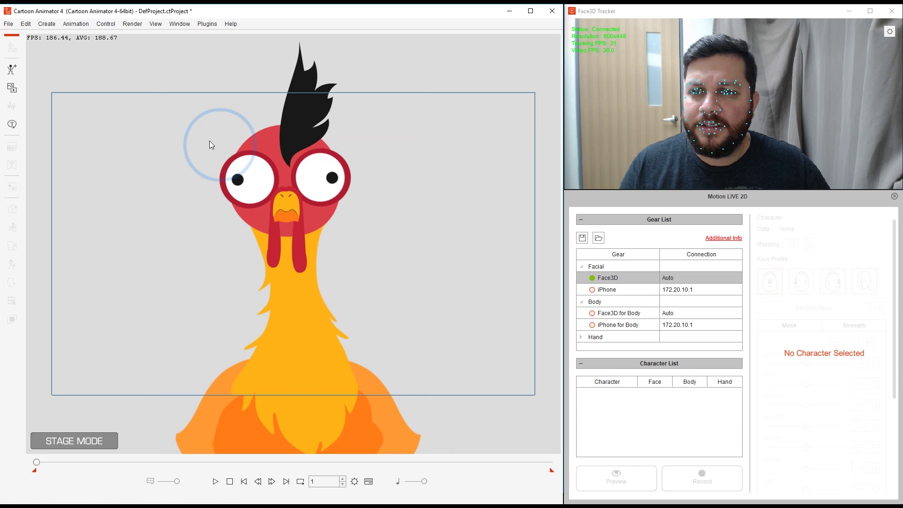
click(316, 169)
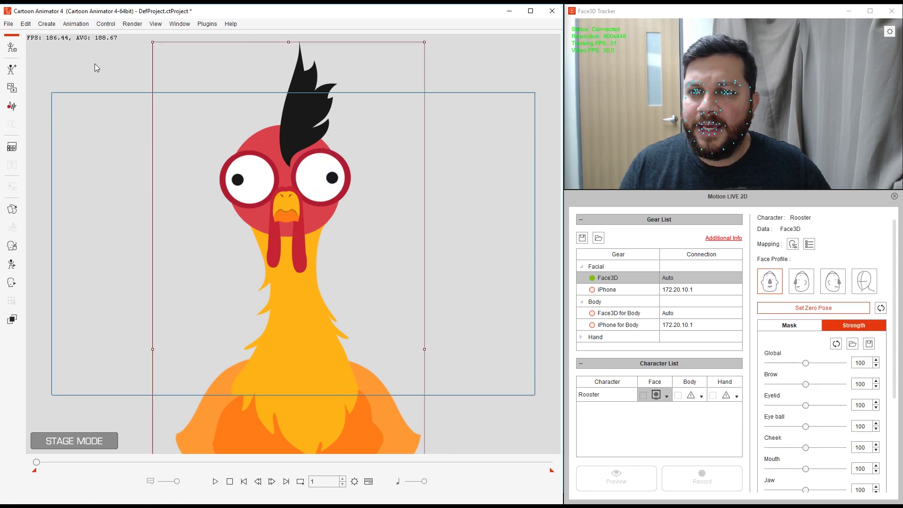
click(11, 48)
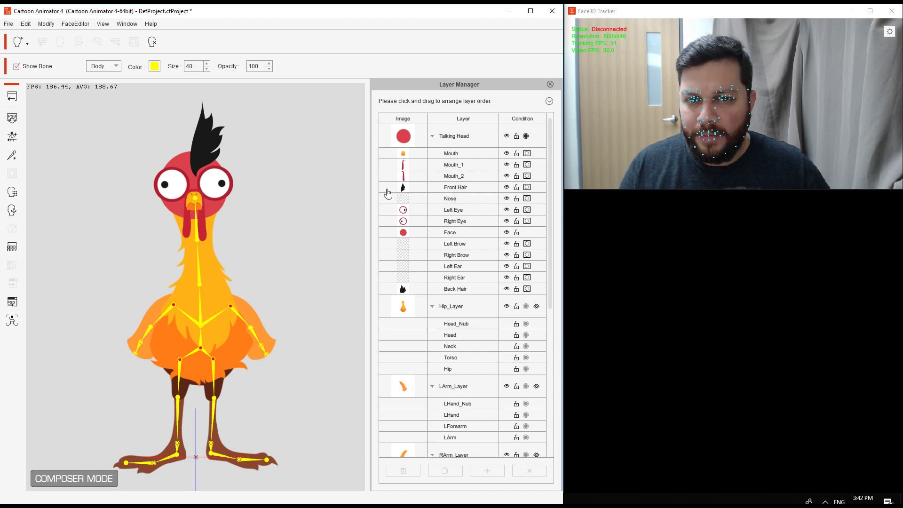
click(14, 195)
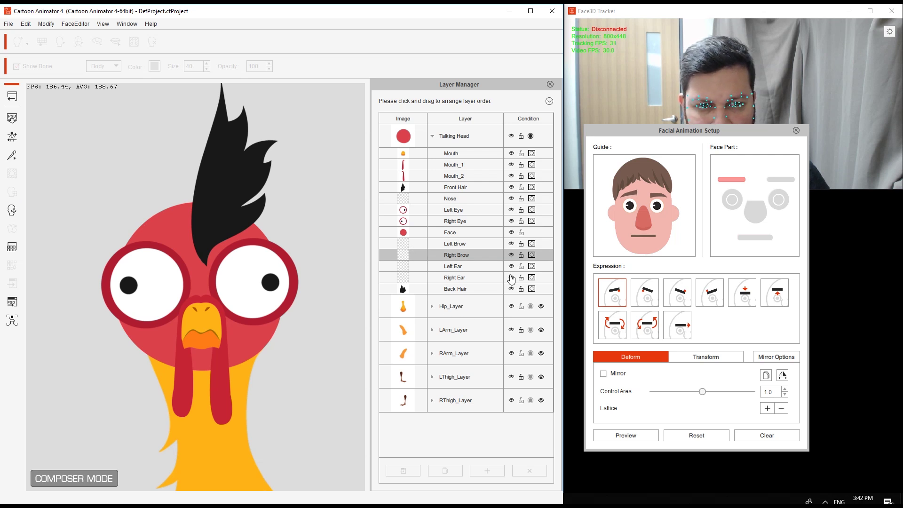
Step: Choose the mouth face part, try Lips Drop Right Side, then return to Lips Smirk Right
click(747, 242)
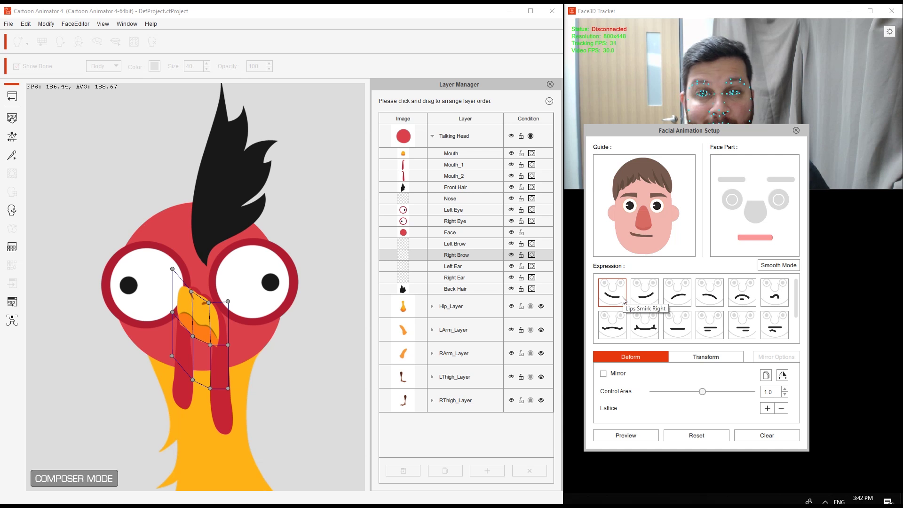
click(646, 290)
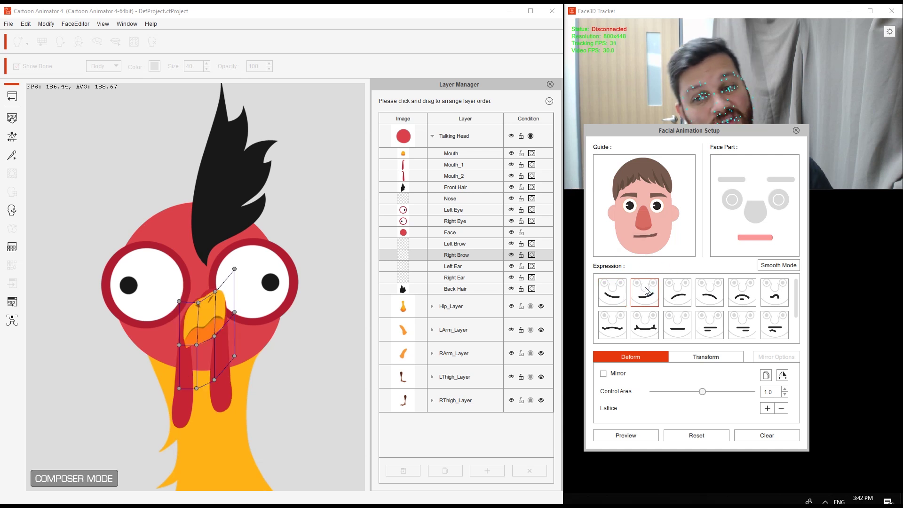
click(672, 295)
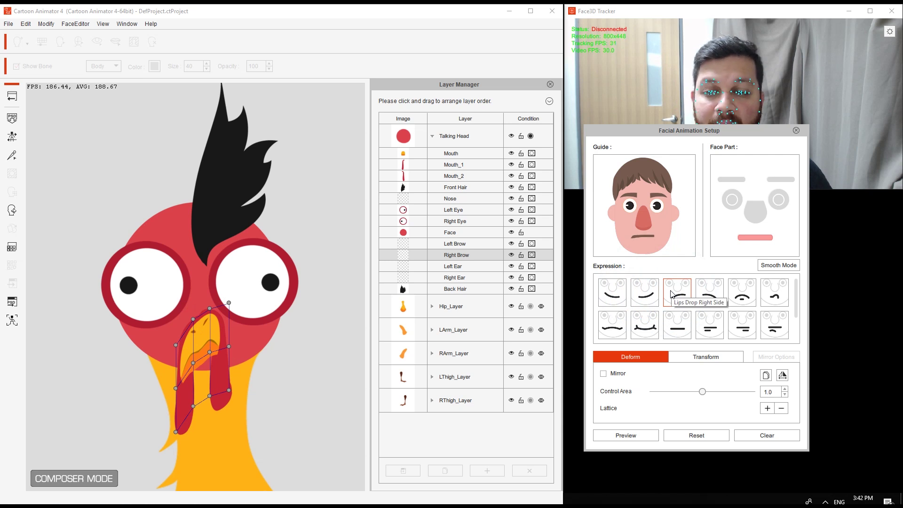
click(617, 294)
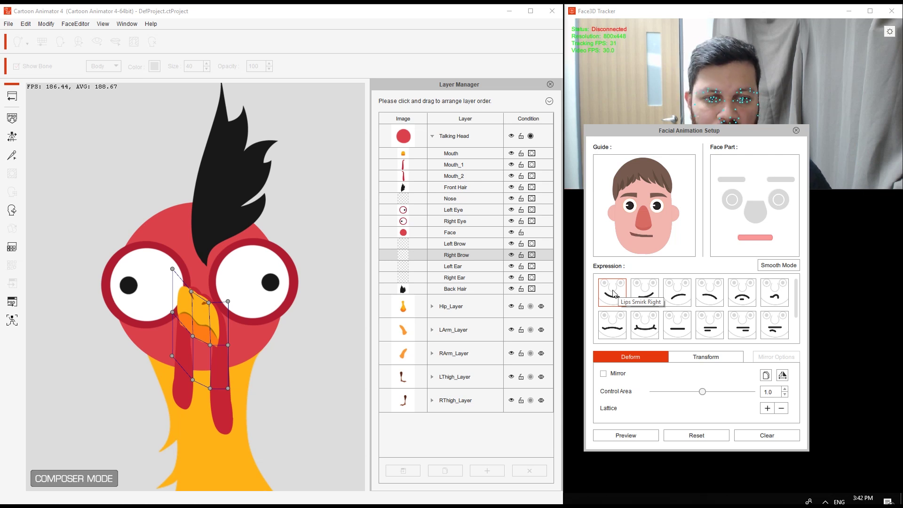
click(759, 435)
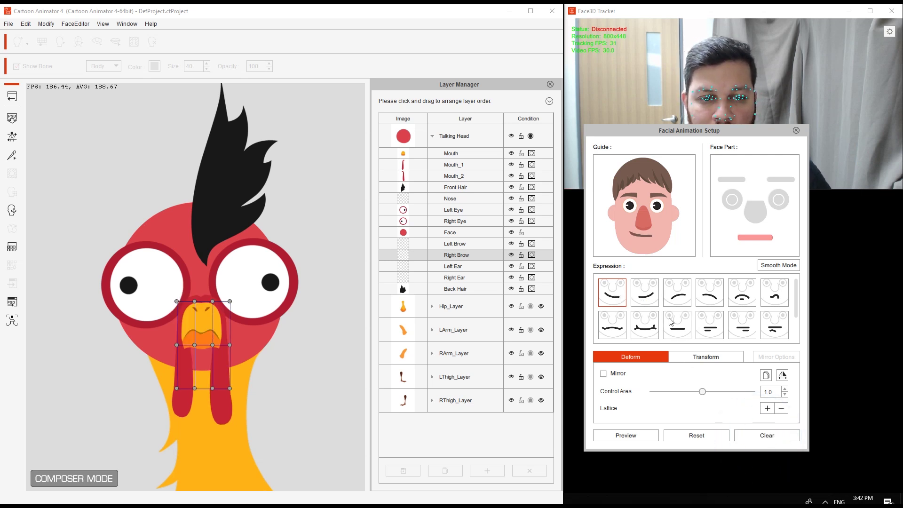
click(645, 293)
click(751, 437)
click(677, 292)
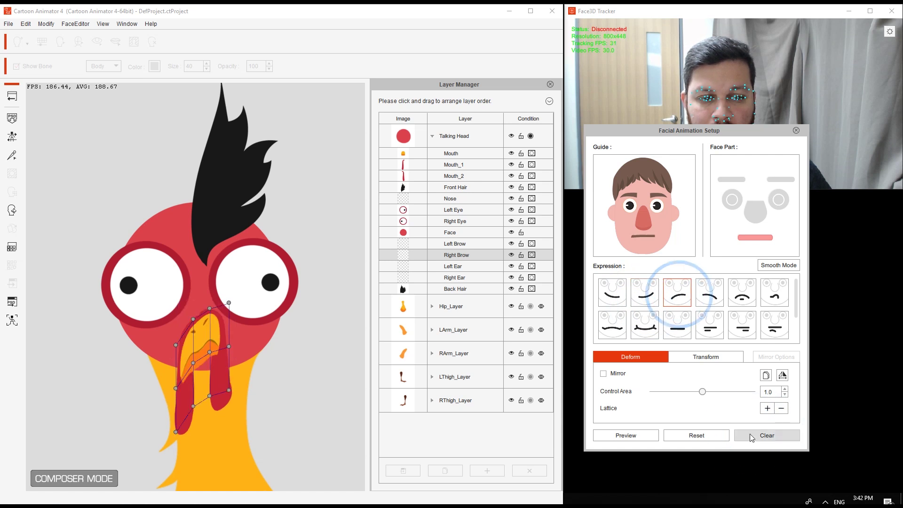
click(751, 435)
click(708, 292)
click(762, 433)
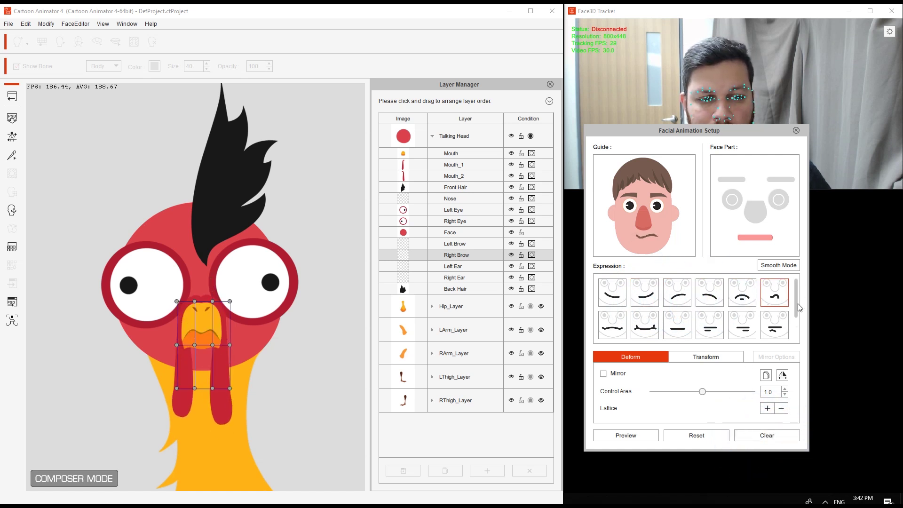
scroll(796, 301, down, 1)
click(677, 306)
click(709, 307)
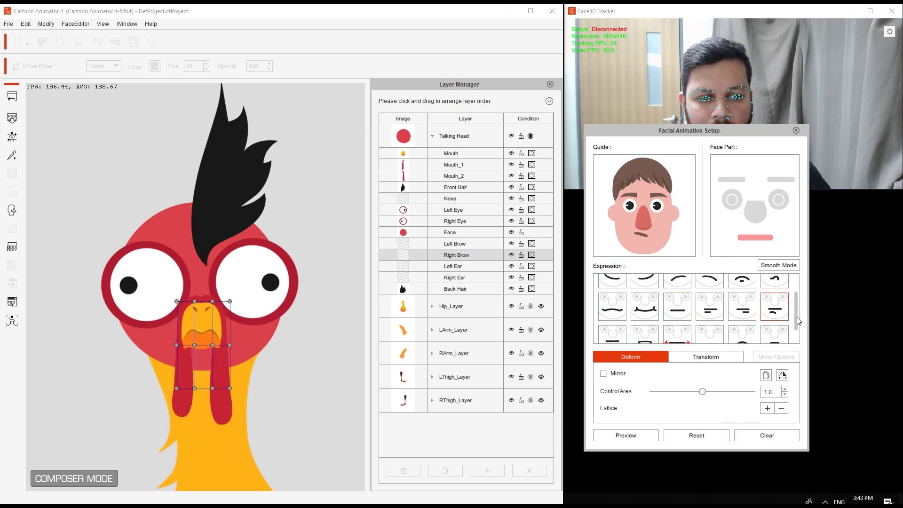
scroll(796, 305, down, 1)
click(677, 327)
click(757, 434)
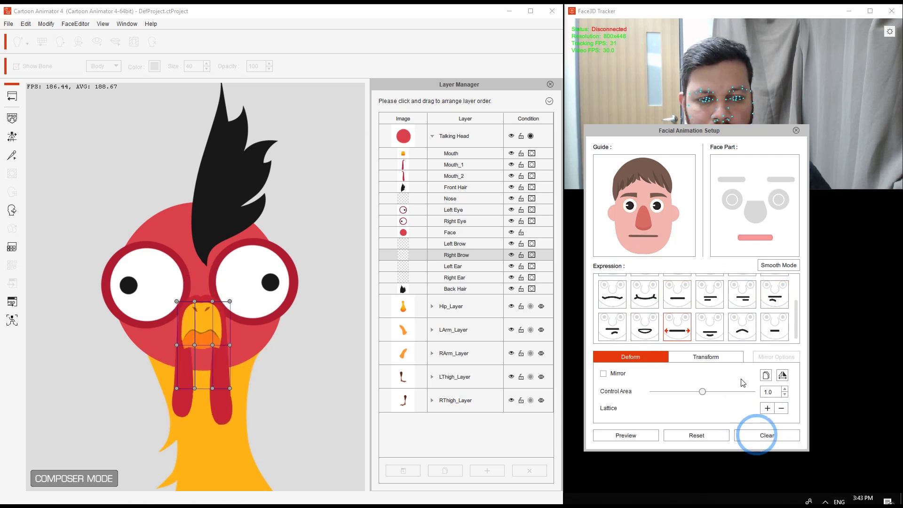
click(775, 324)
click(777, 437)
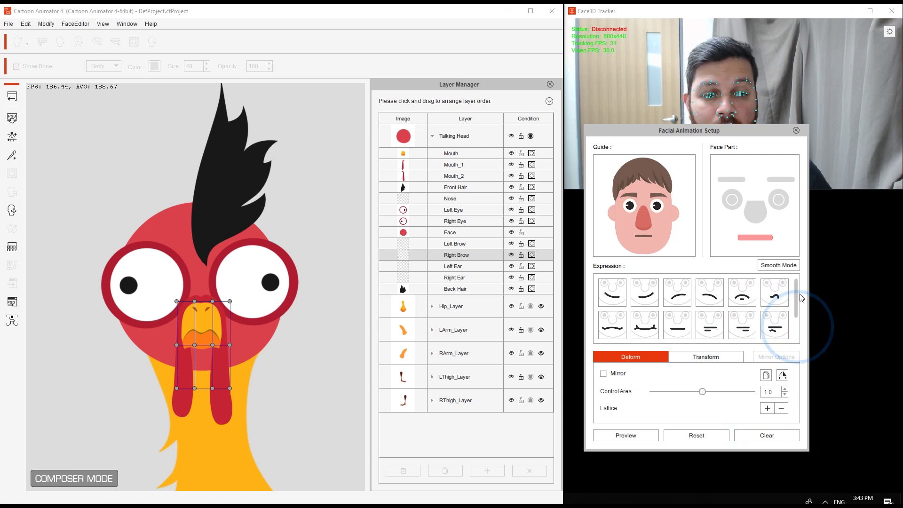
drag(796, 329, 802, 288)
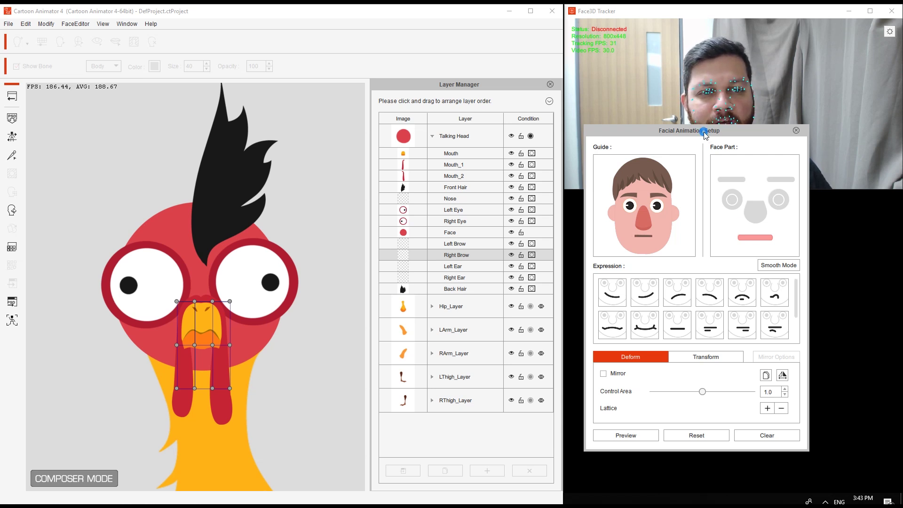
drag(703, 134, 690, 192)
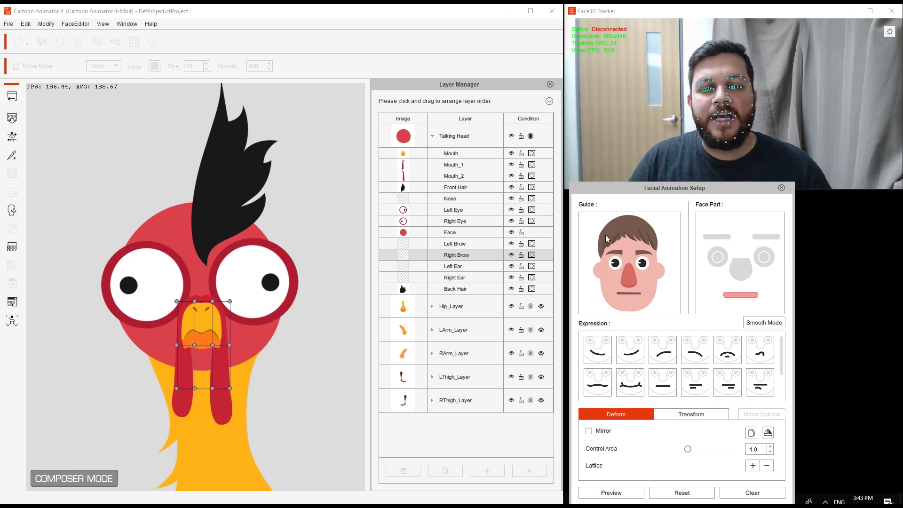
Step: For Lips Smirk Right, drag Mouth_1's lattice points to bend the left wattle outward left
click(600, 349)
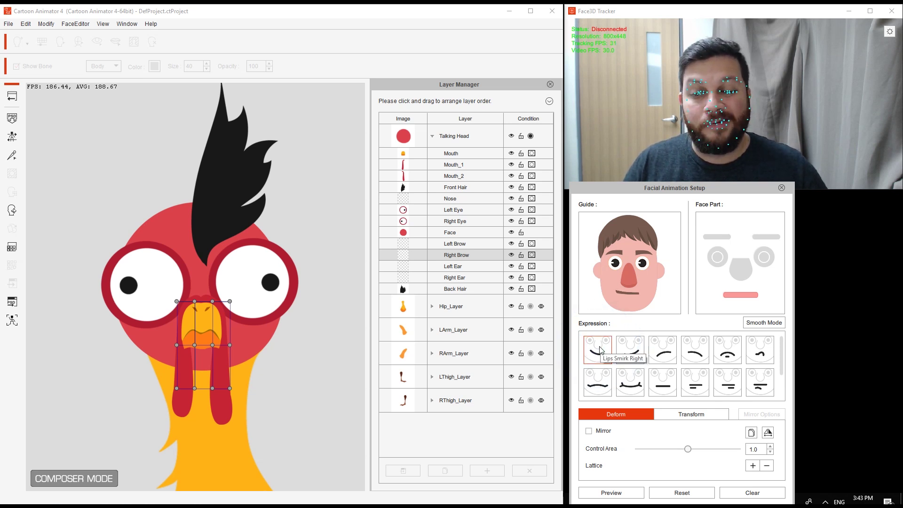
click(214, 391)
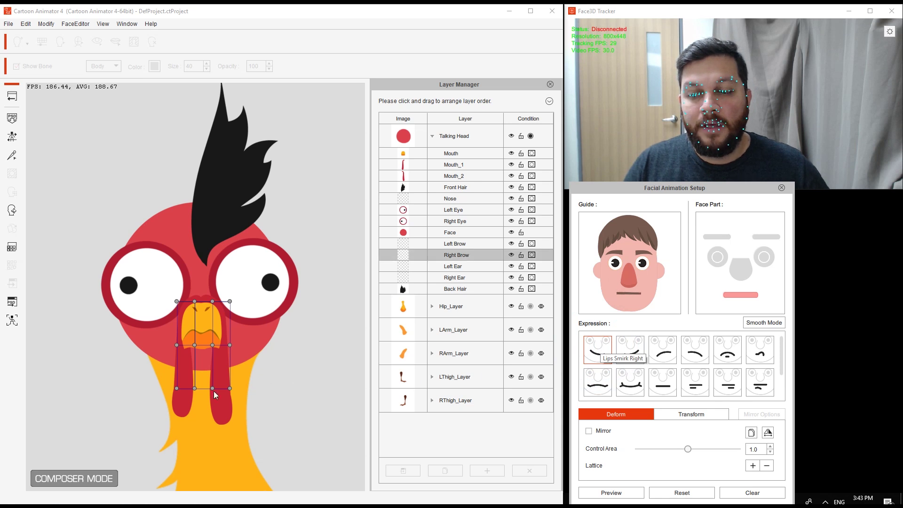
click(180, 359)
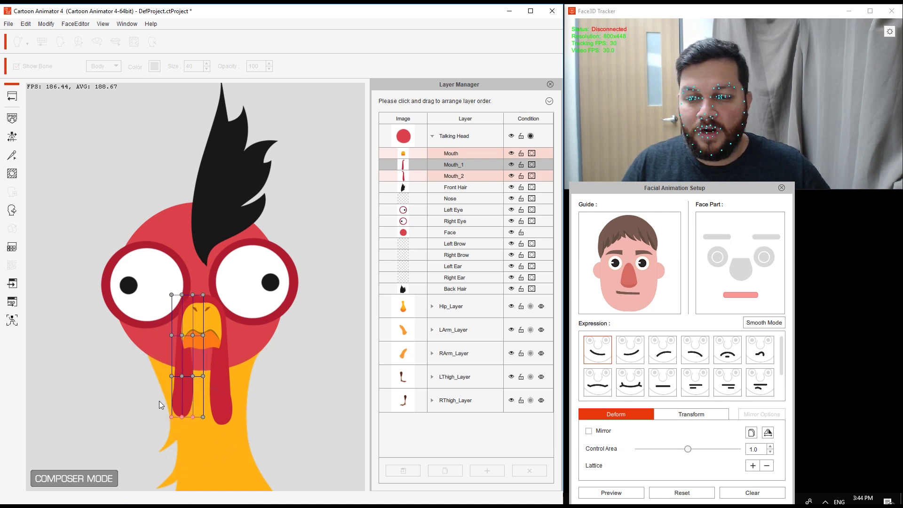
mouse_move(158, 401)
mouse_down()
mouse_move(195, 423)
mouse_move(161, 416)
mouse_up()
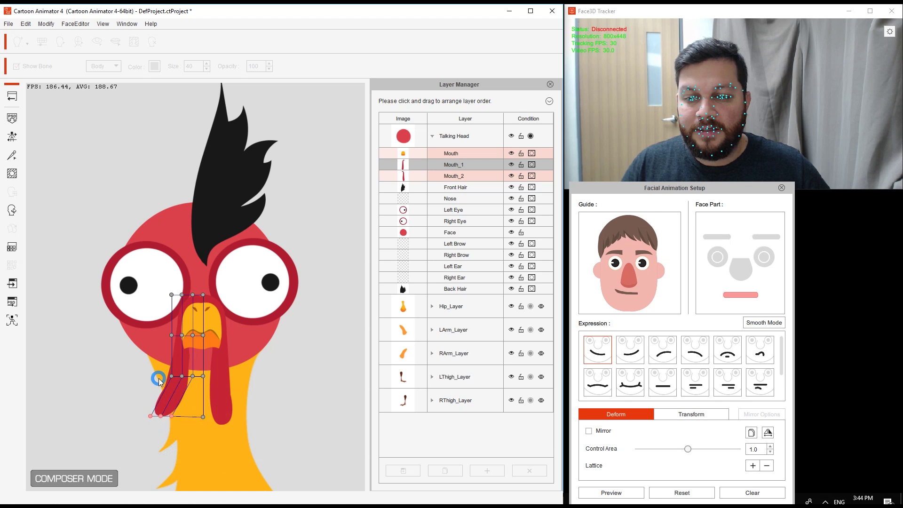
drag(191, 377, 182, 358)
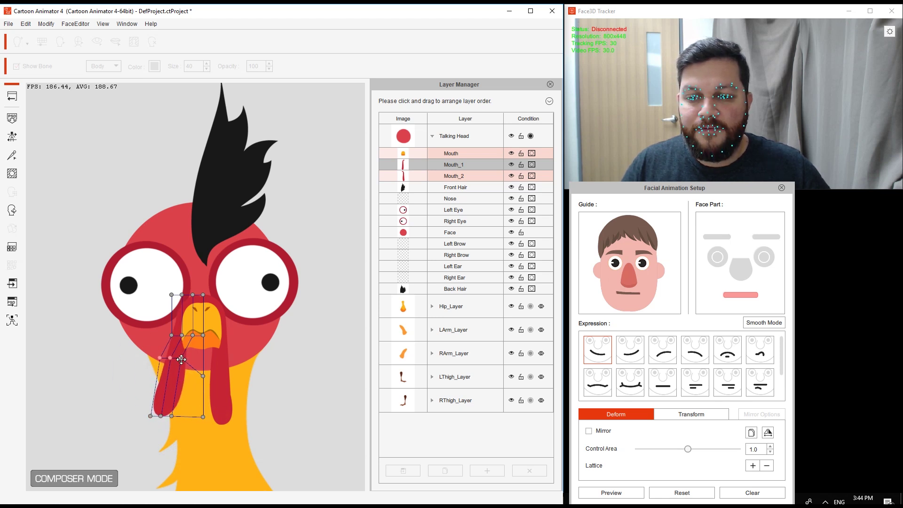
drag(178, 426, 144, 422)
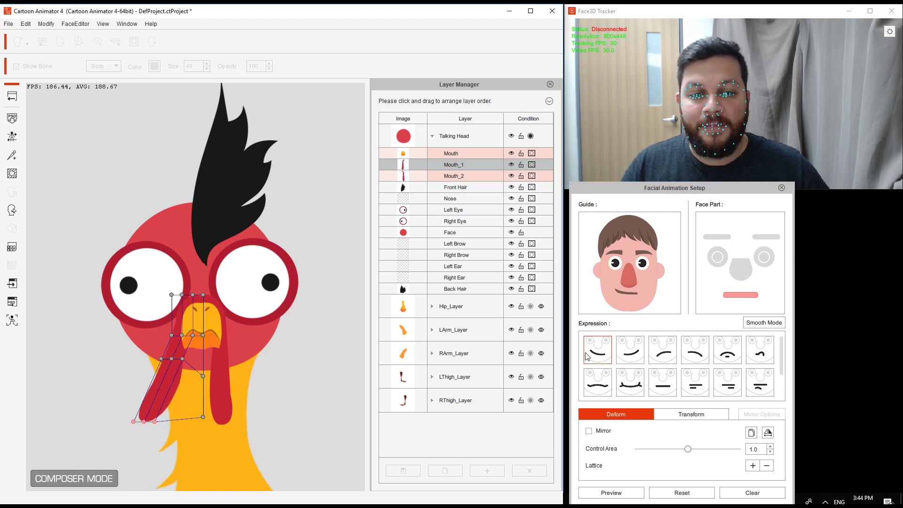
Step: For Lips Smirk Left, drag Mouth_2's lattice points to bend the right wattle outward right
click(630, 348)
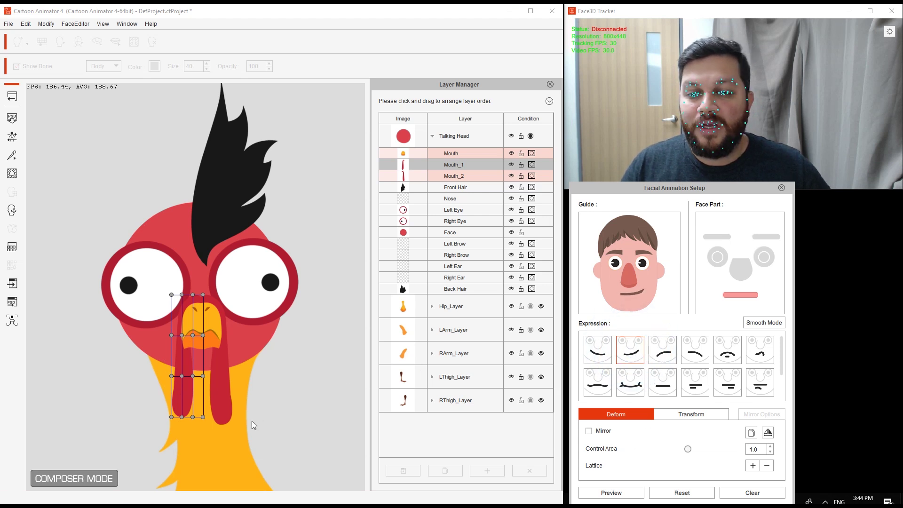
click(226, 413)
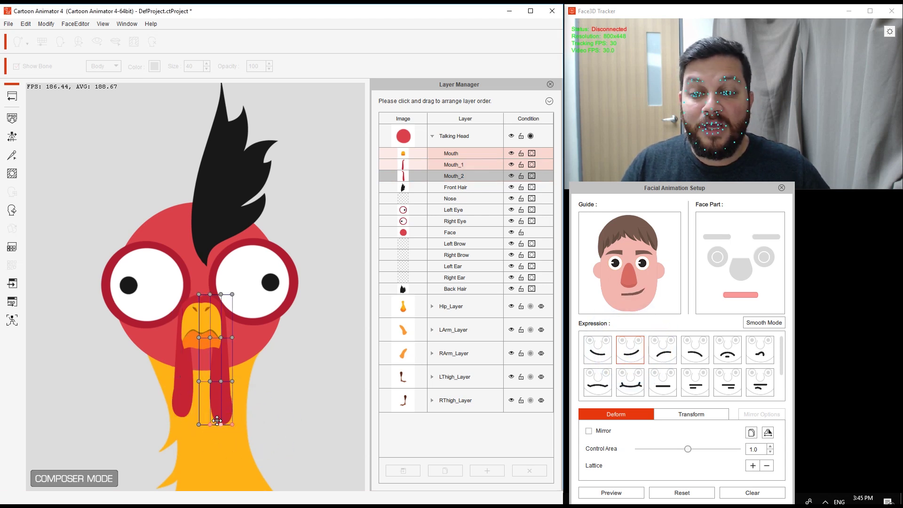
drag(221, 422, 245, 419)
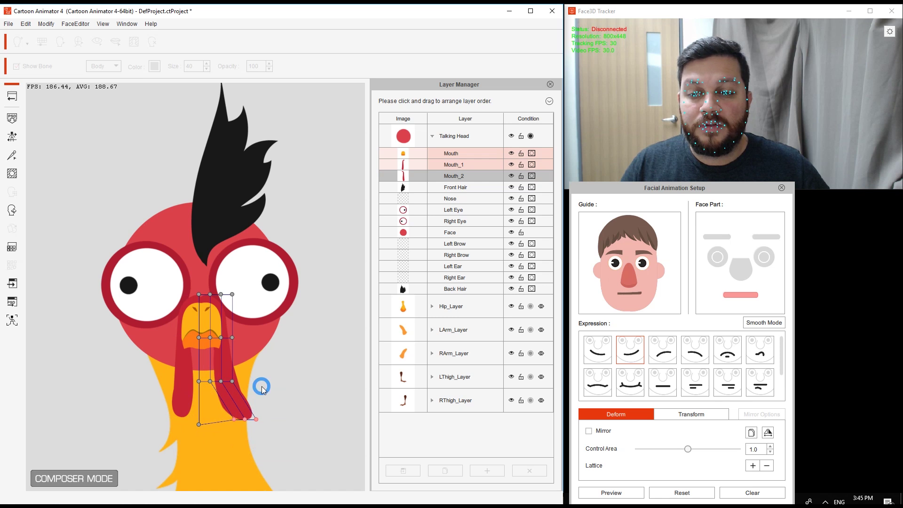
drag(215, 381, 229, 360)
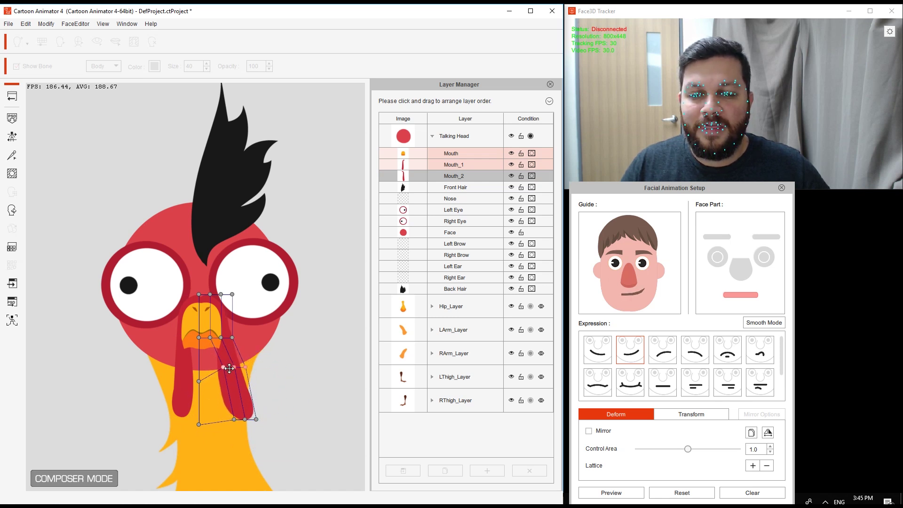
drag(275, 432, 248, 412)
click(625, 355)
Step: Toggle between the two smirk expressions to compare the wattle swings
click(608, 357)
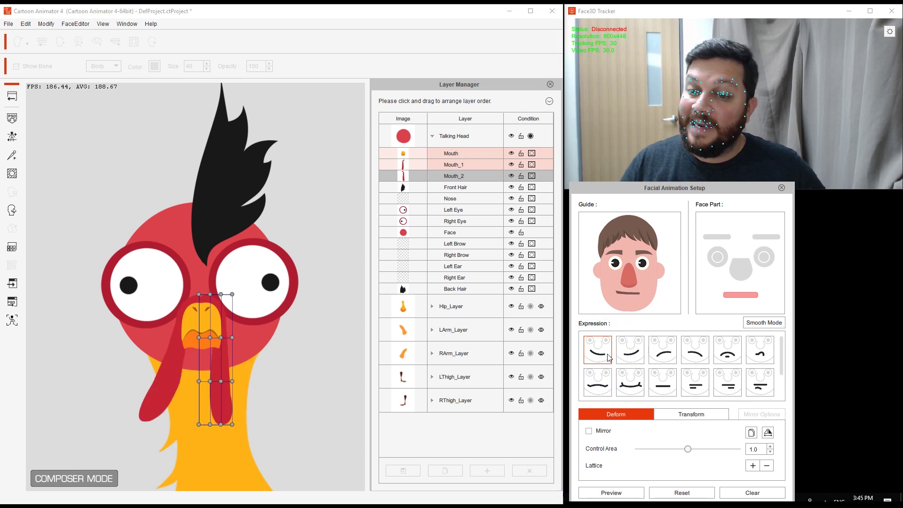
click(625, 354)
click(603, 355)
click(626, 355)
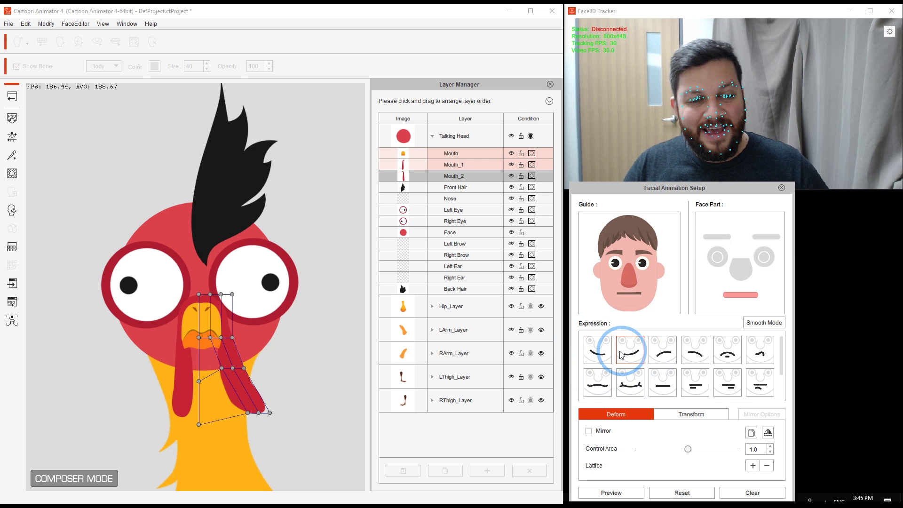
click(605, 355)
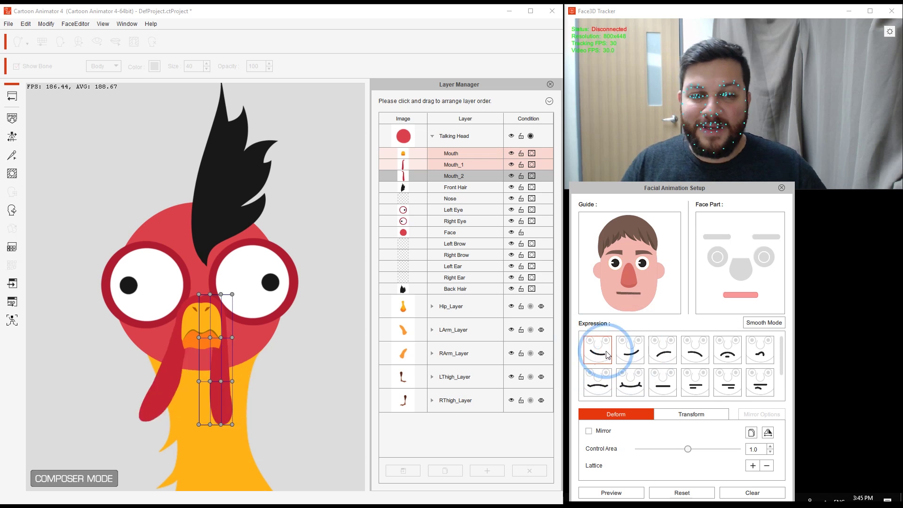
Step: Close the Facial Animation Setup, return to the full stage, and select the rooster
click(782, 187)
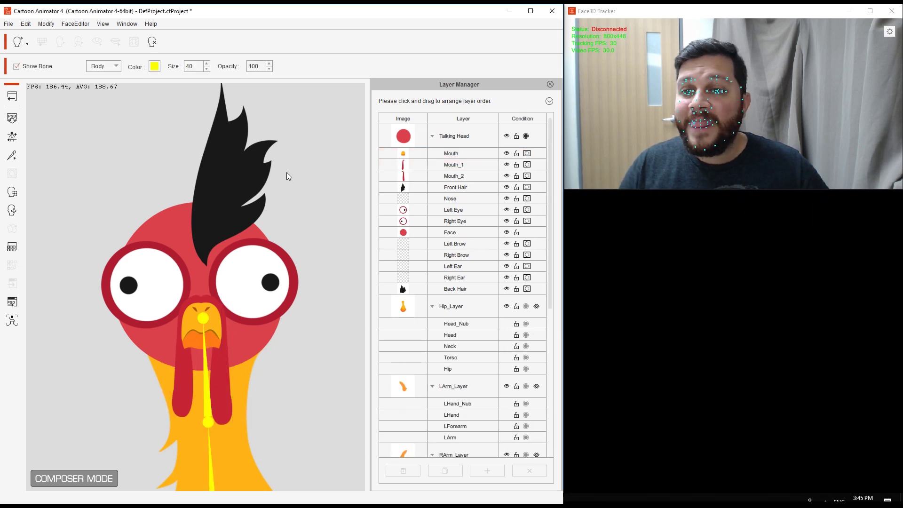
click(12, 96)
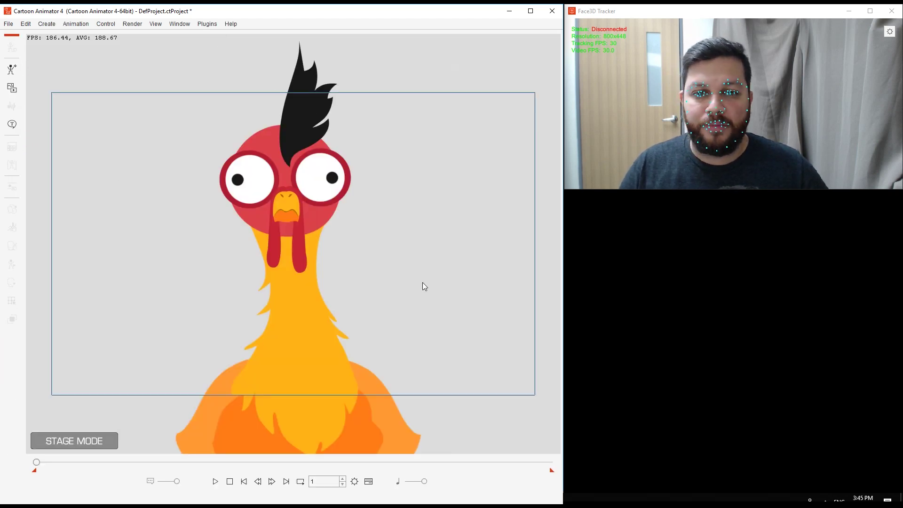
click(310, 308)
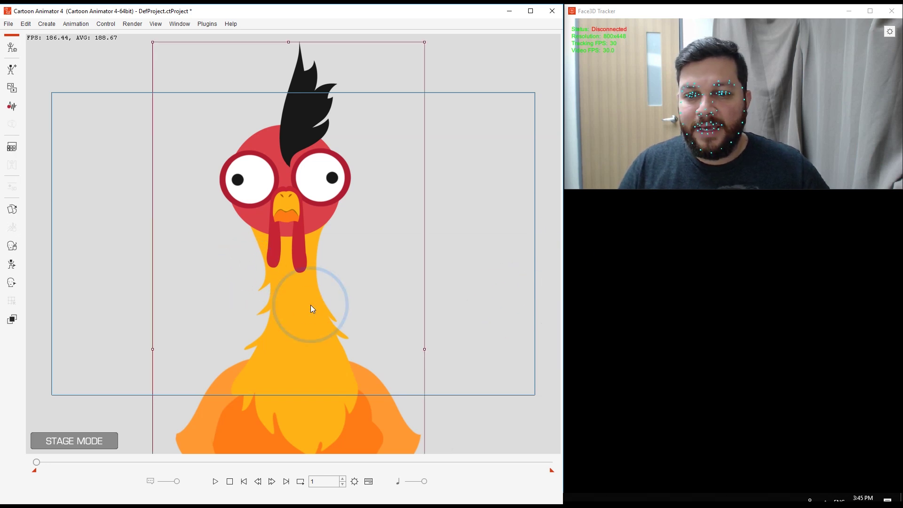
Step: Launch Motion LIVE 2D from the Plugins menu and move its panel aside
click(208, 24)
mouse_move(227, 40)
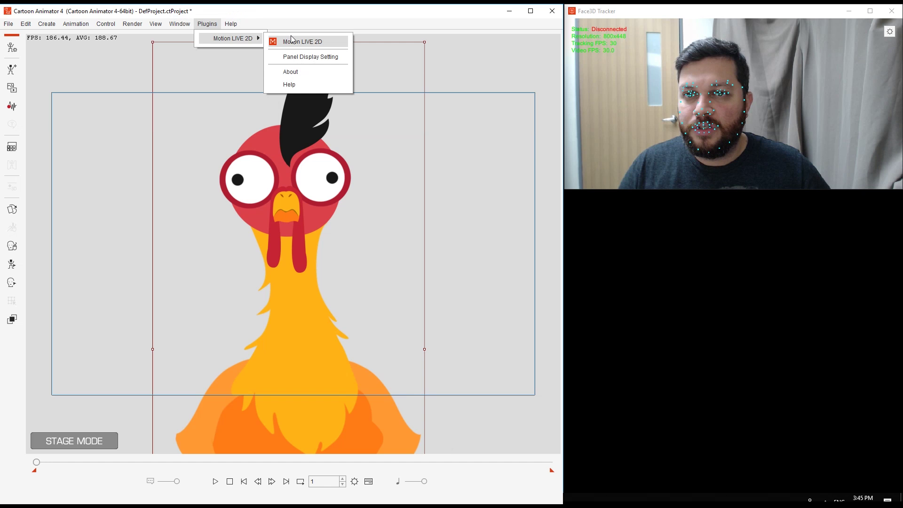
click(303, 38)
drag(478, 110, 752, 192)
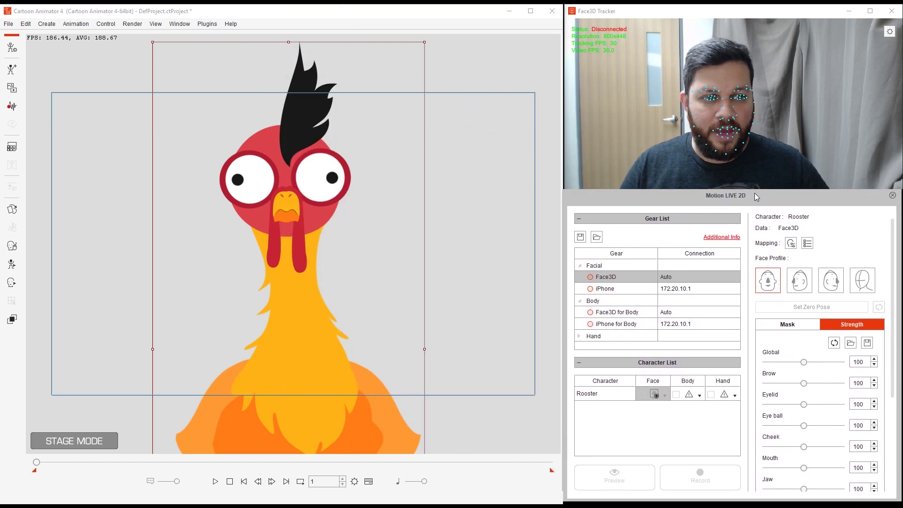
Step: Connect the Face3D tracker, assign it to the Rooster's face, and arm the preview
click(588, 276)
click(664, 393)
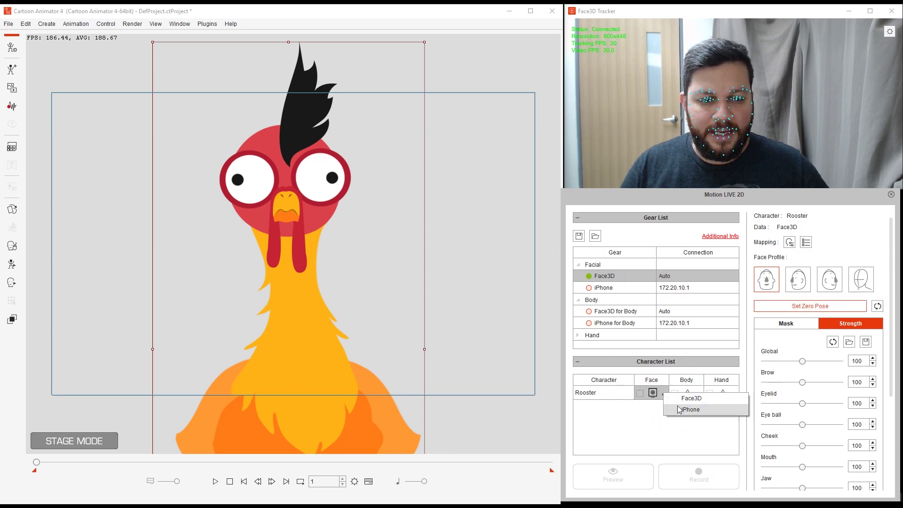
click(690, 399)
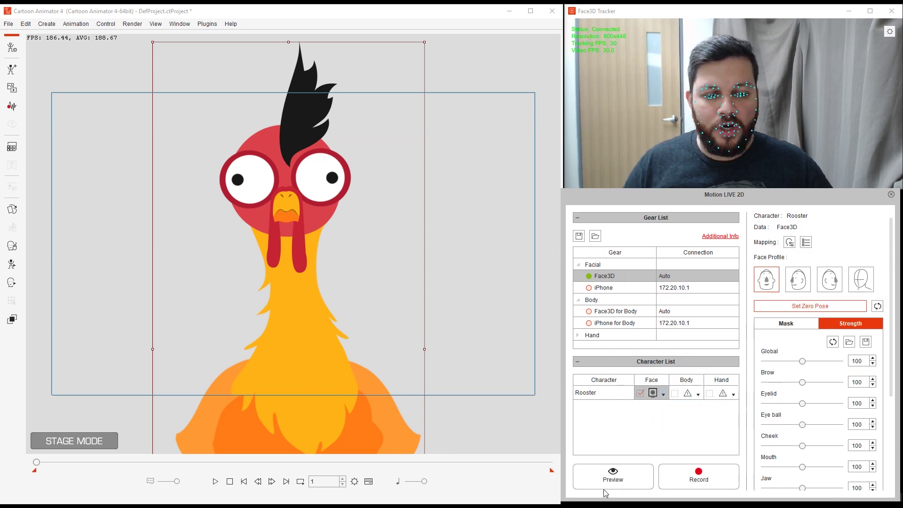
click(616, 481)
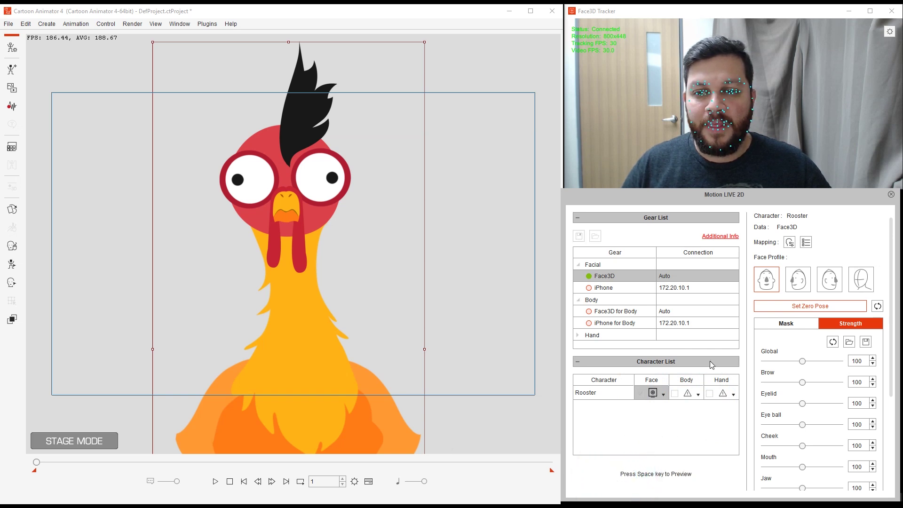
Step: Run the live face-tracking preview and capture the rooster's neutral zero pose
key(space)
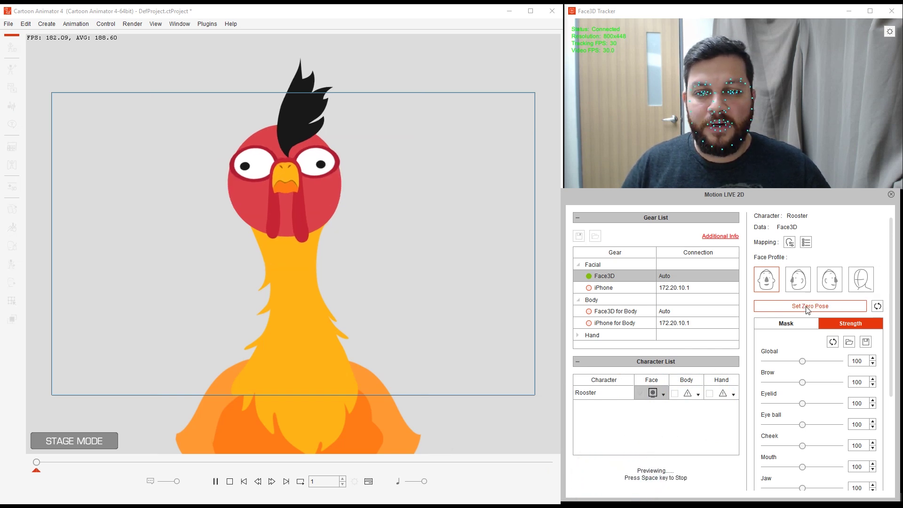
click(807, 308)
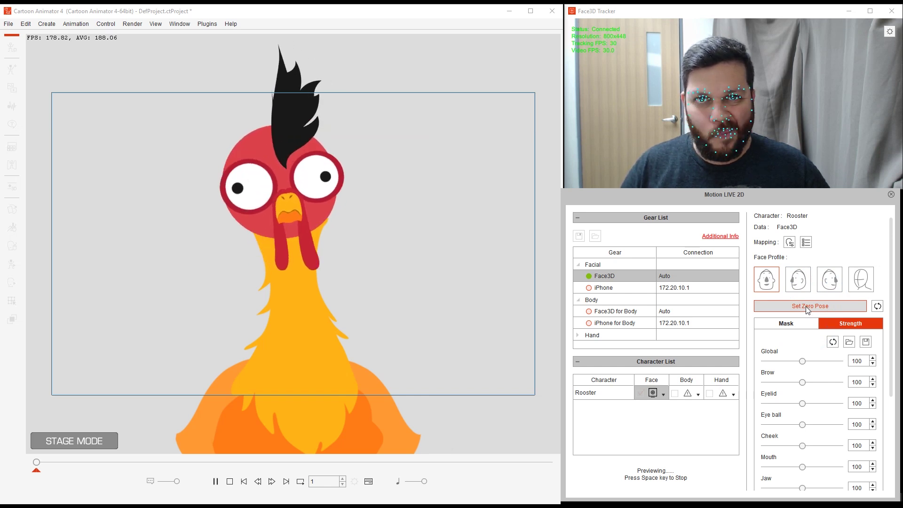
key(space)
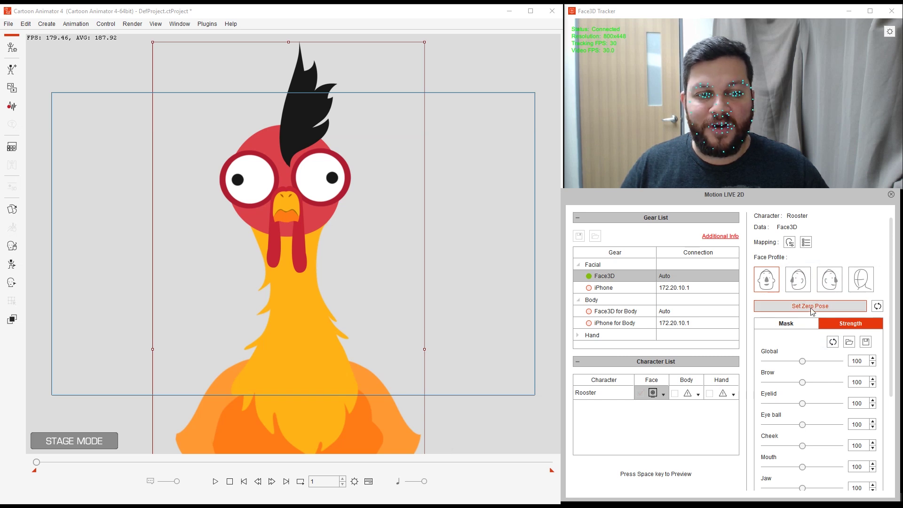
key(space)
click(812, 311)
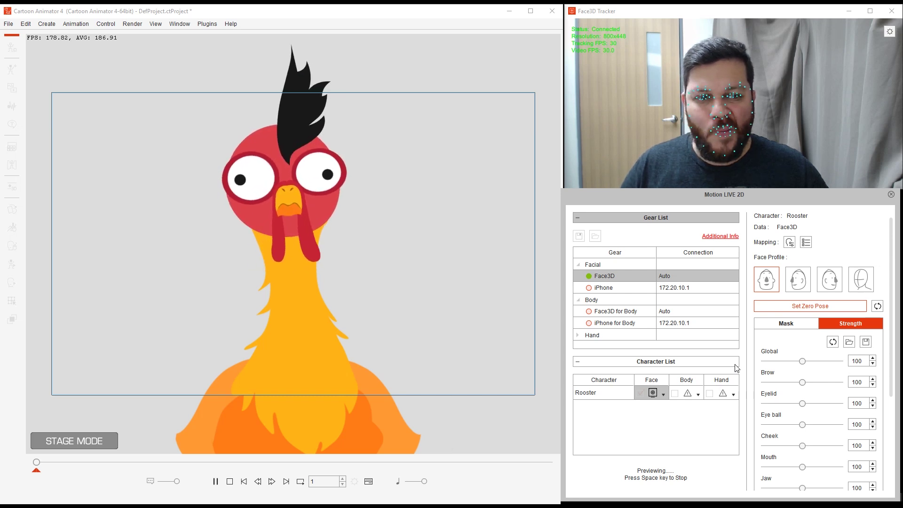
Step: Raise Global tracking strength to 155, then re-run and stop the live preview
drag(803, 363, 825, 369)
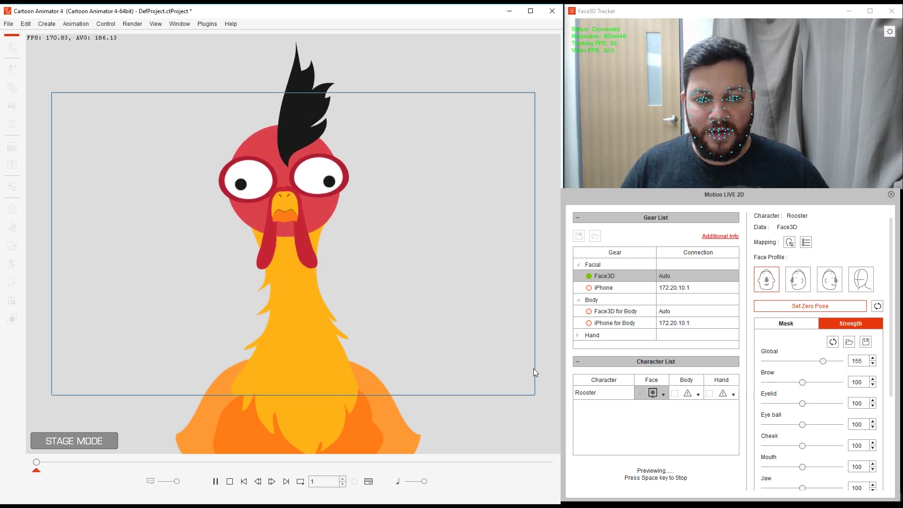
click(636, 470)
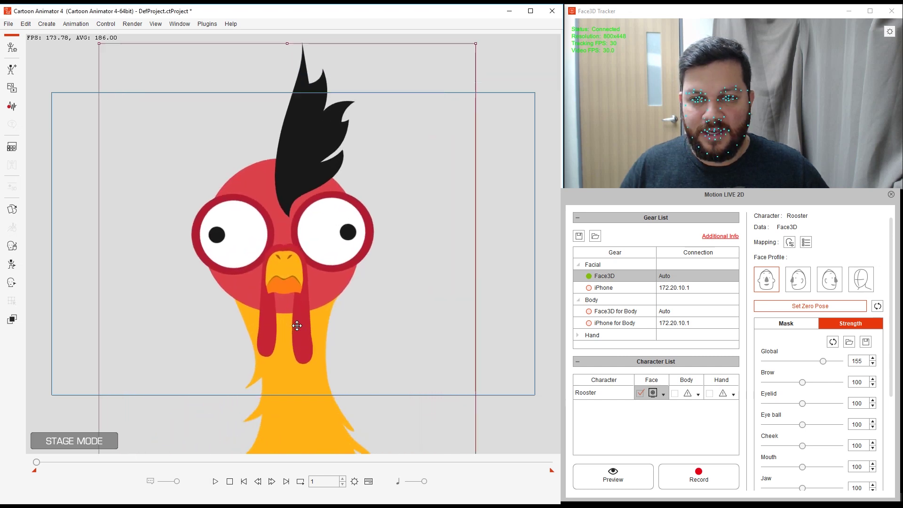
click(299, 301)
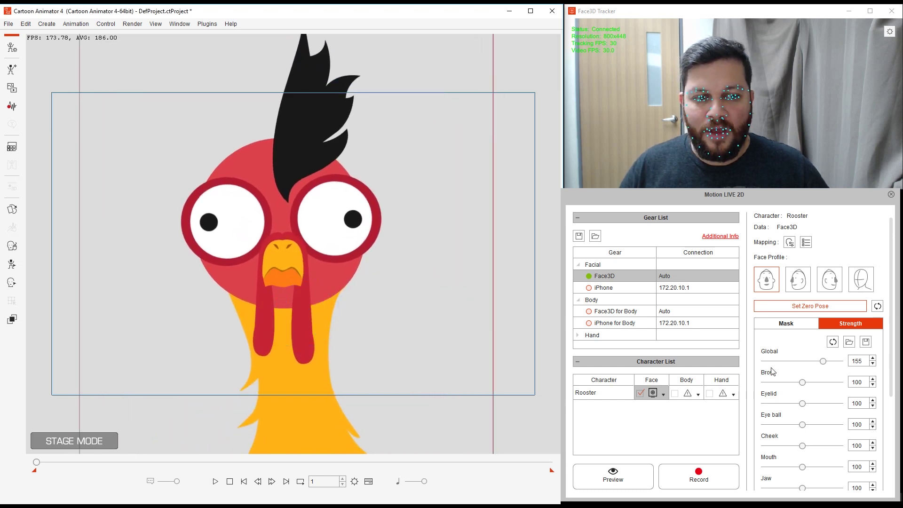
click(627, 479)
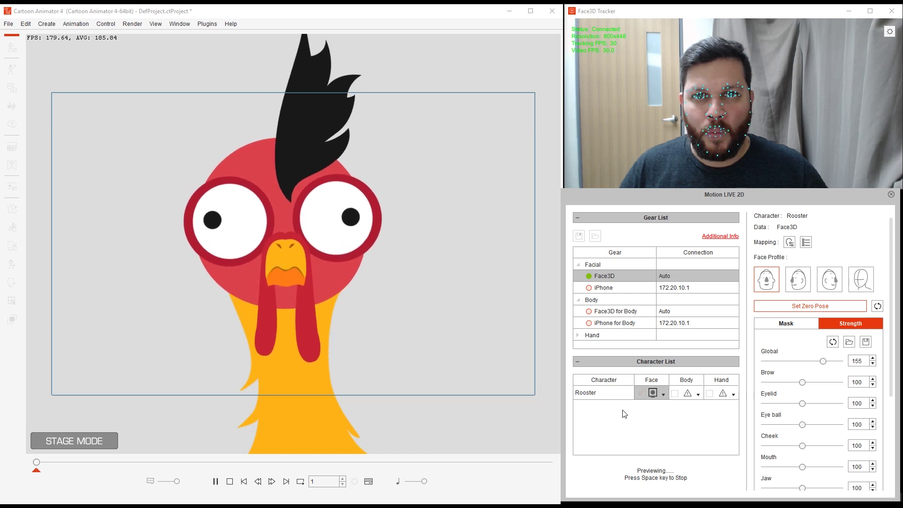
key(space)
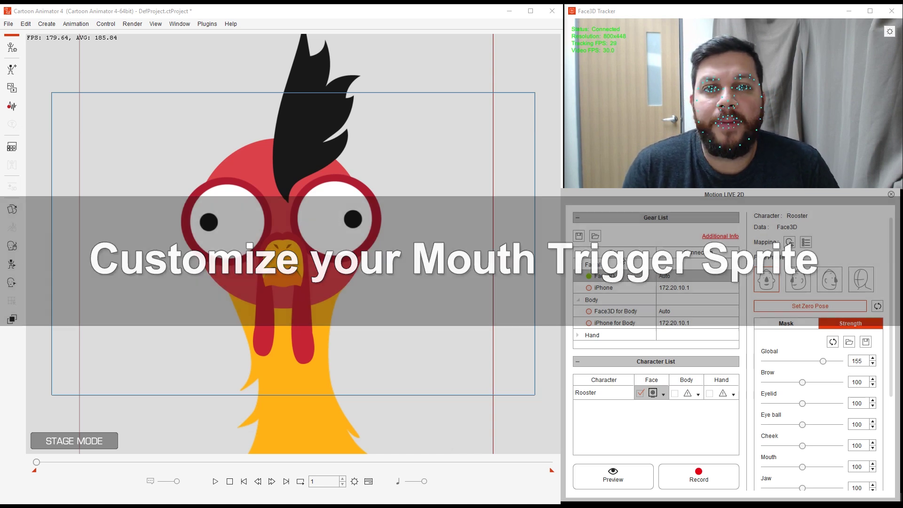
Step: Re-arm the preview, run live tracking, recapture the neutral zero pose, then stop
click(621, 483)
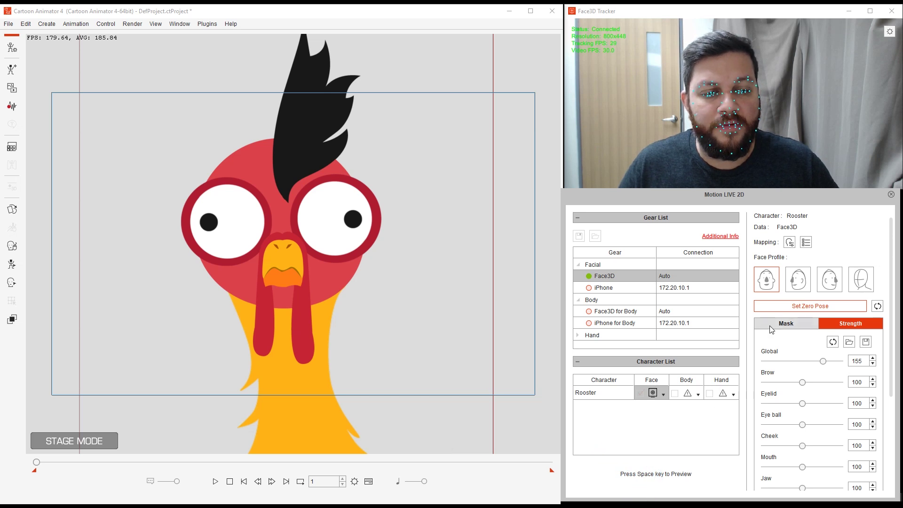
key(space)
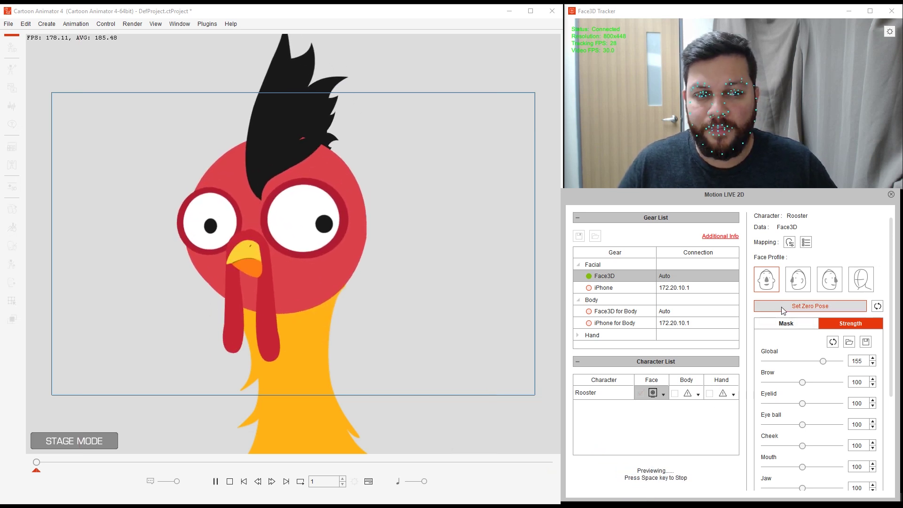
click(783, 308)
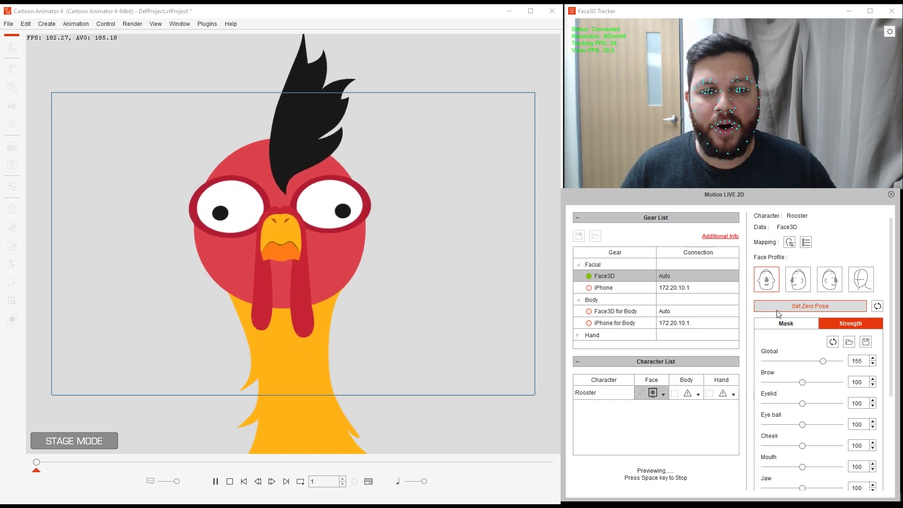
key(space)
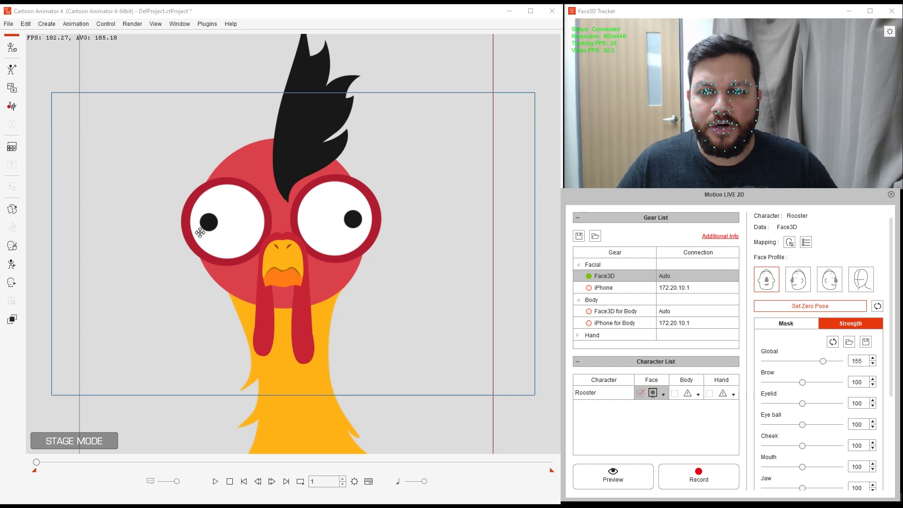
Step: Open the Sprite Editor for the rooster on its Face parts
click(12, 209)
drag(660, 195, 662, 167)
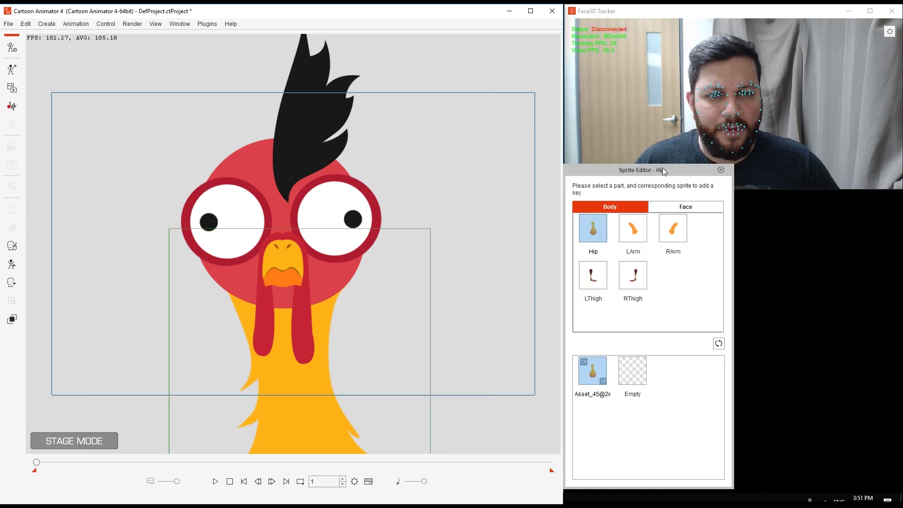
click(682, 206)
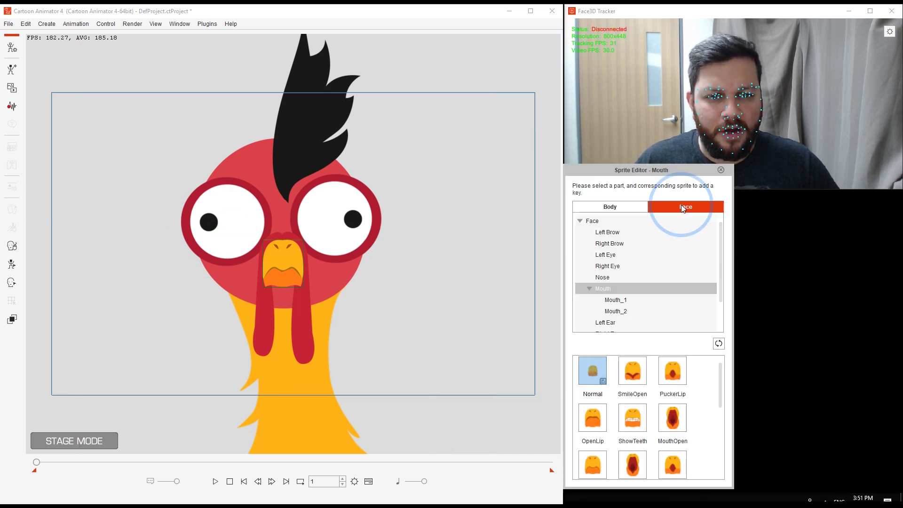
Step: Try the SmileOpen and MouthOpen beak sprites, revert to Normal, and close the editor
click(636, 379)
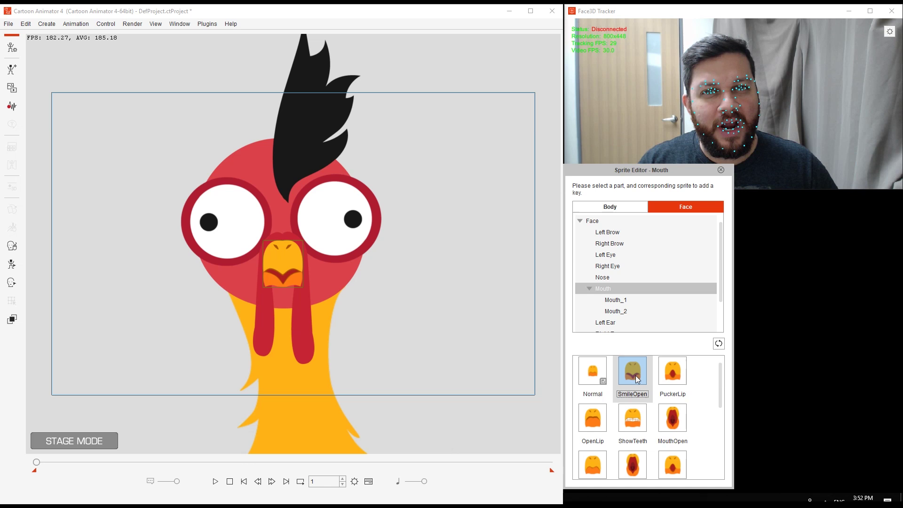
click(677, 419)
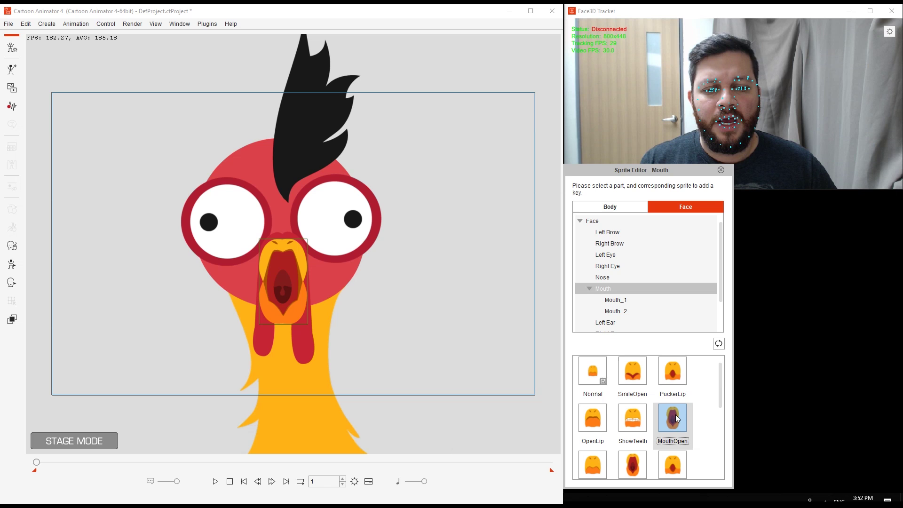
click(599, 377)
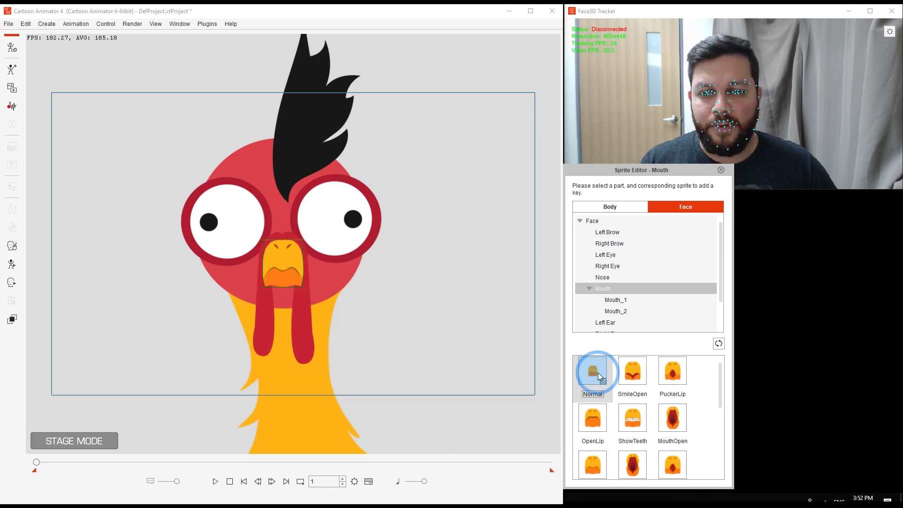
click(720, 170)
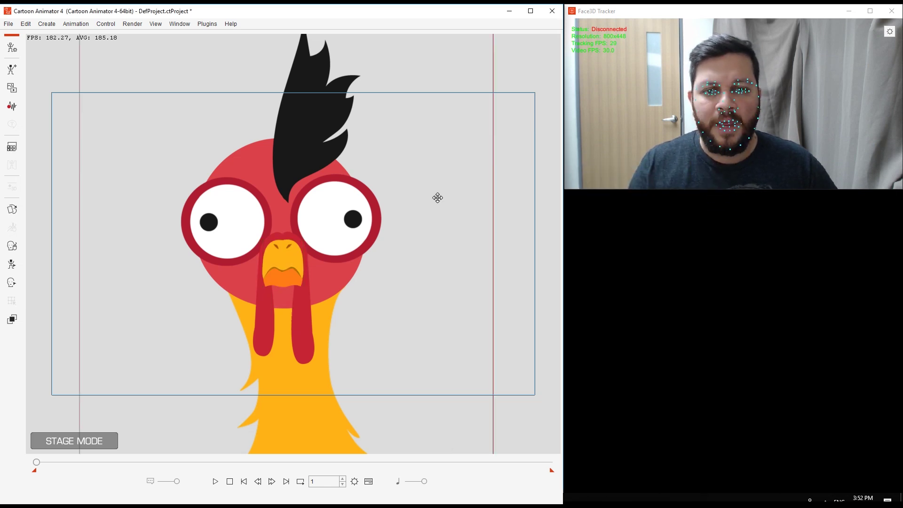
Step: Deselect the rooster and reopen Motion LIVE 2D from Plugins
click(437, 196)
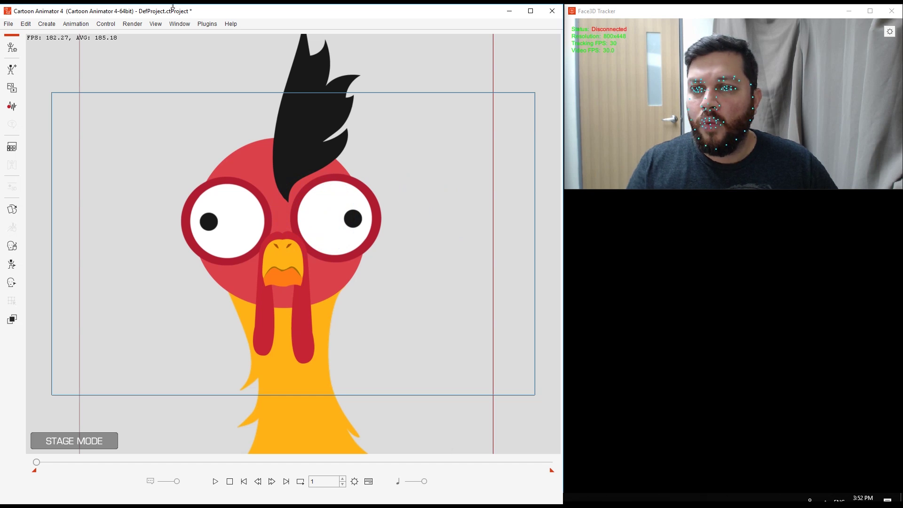
click(179, 24)
mouse_move(230, 25)
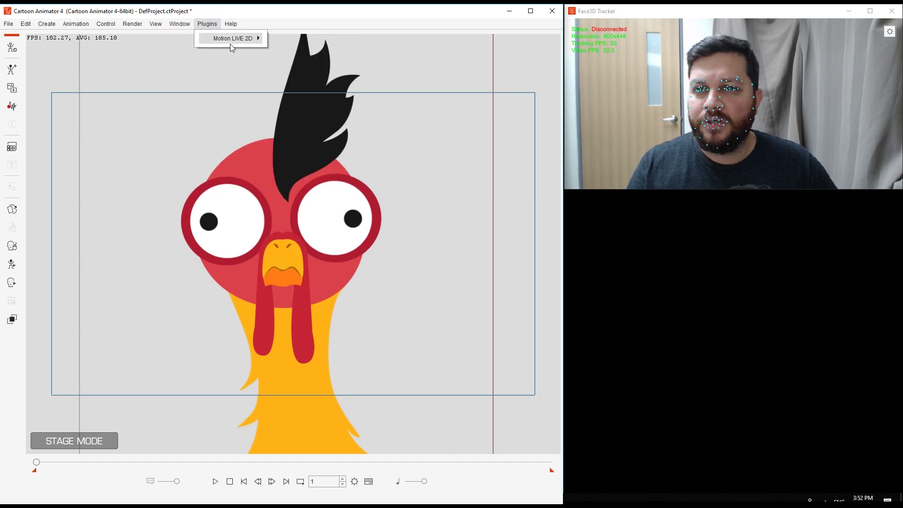
mouse_move(257, 38)
click(288, 39)
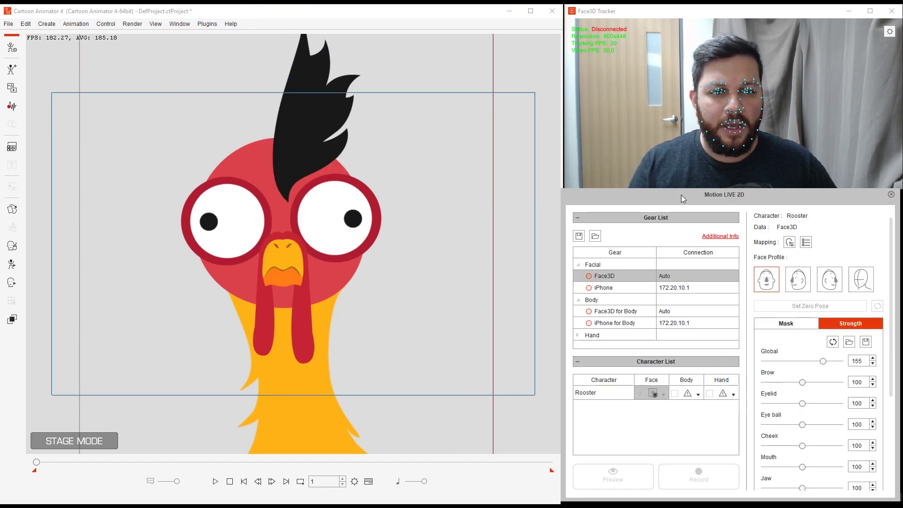
Step: Connect Face3D, set it as the Rooster's Face source, and arm the preview
click(589, 276)
click(663, 395)
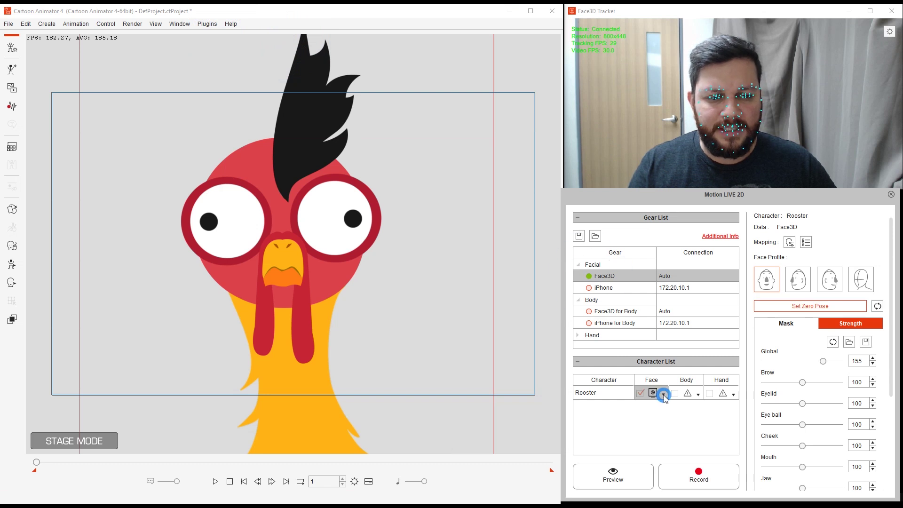
click(677, 401)
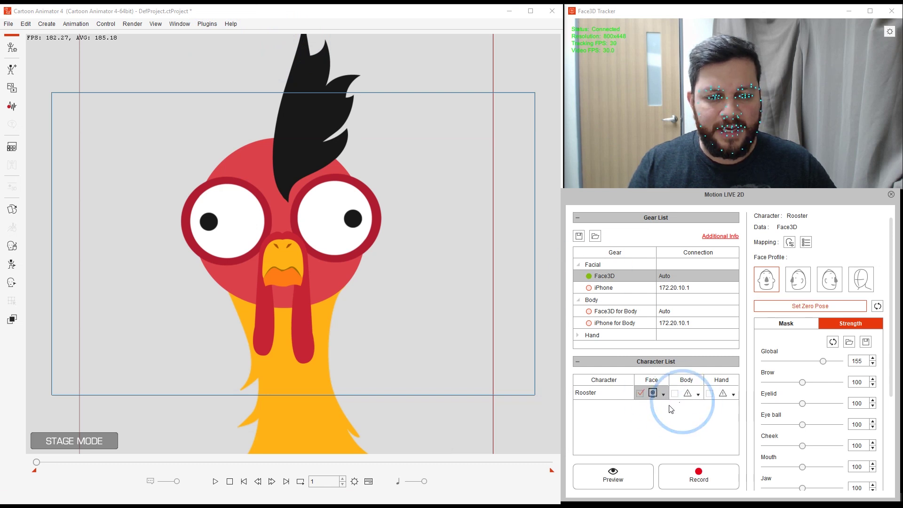
click(625, 473)
Step: Set a fresh zero pose and test the live tracking preview
click(803, 305)
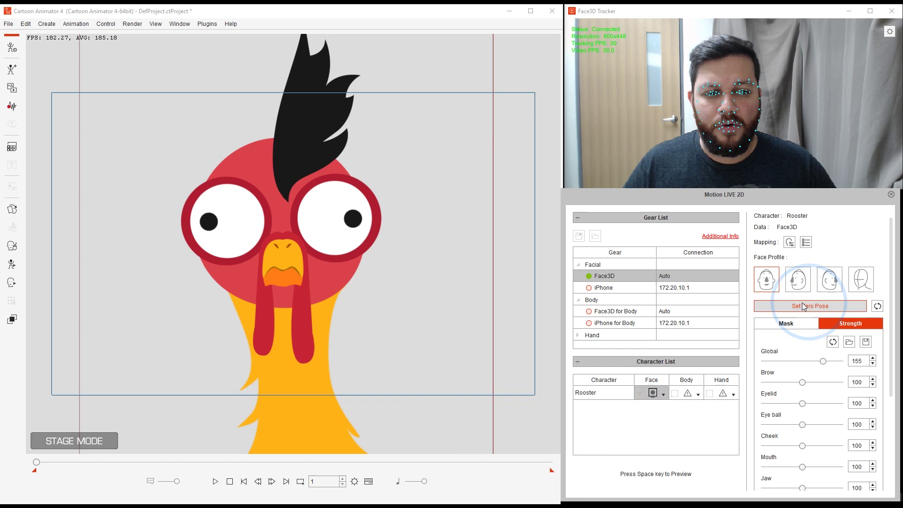
key(space)
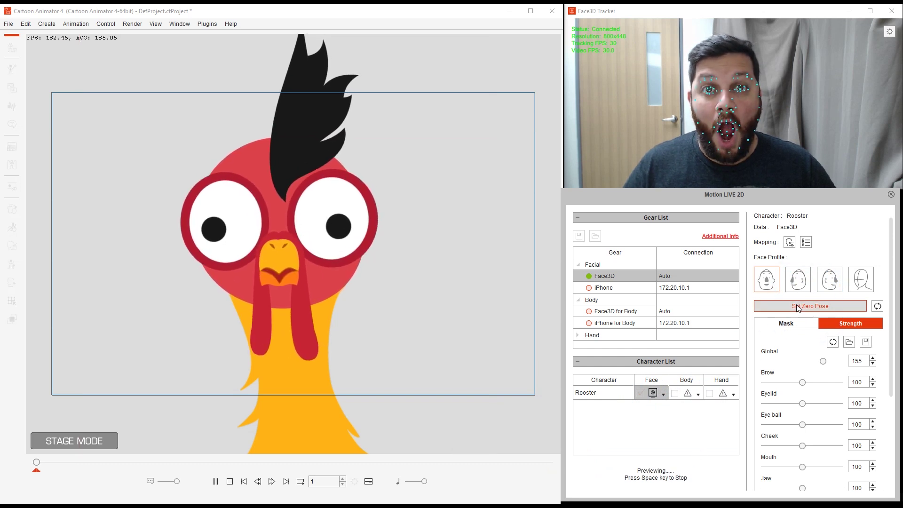
key(space)
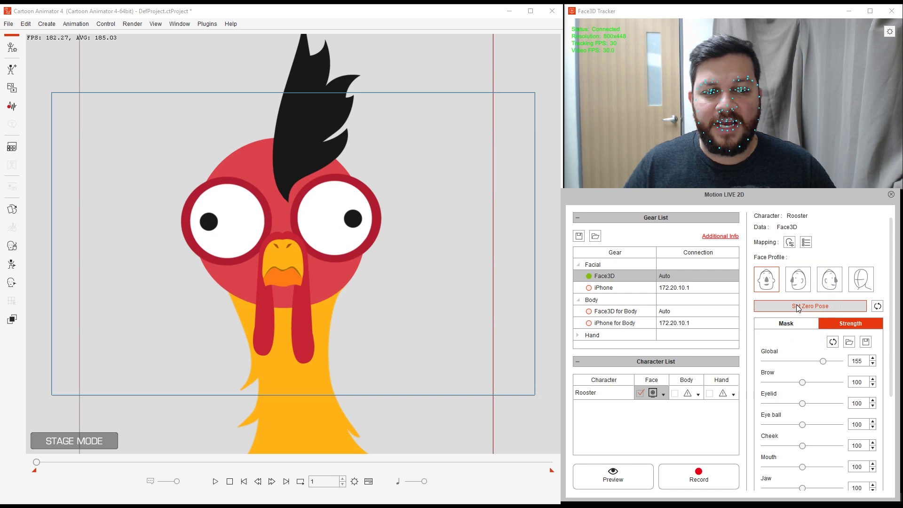
Step: Open Expression Mapping and show the Face sliders for the JawOpen control
click(789, 243)
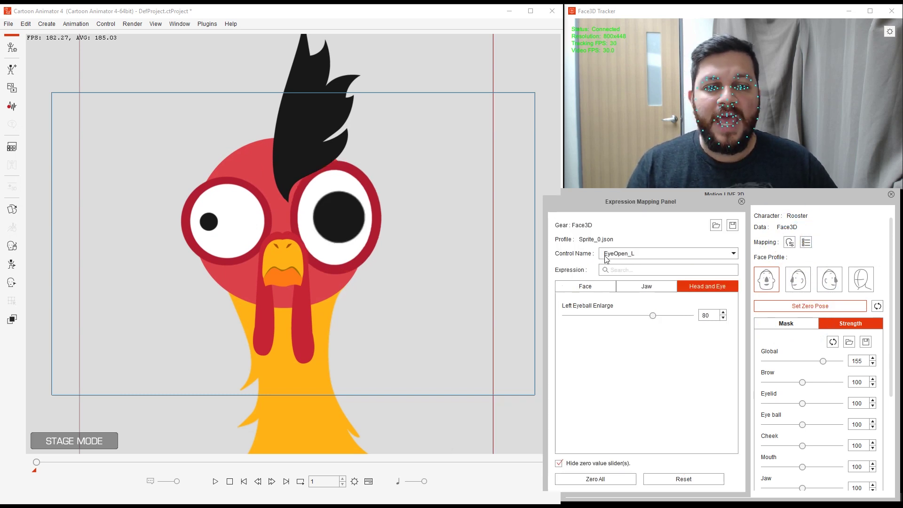
click(617, 255)
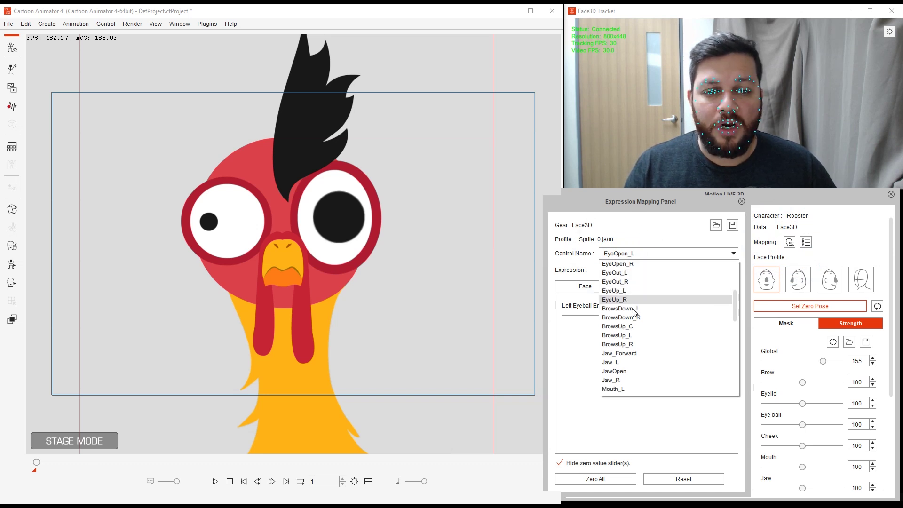
scroll(632, 310, down, 2)
scroll(633, 312, down, 1)
click(628, 323)
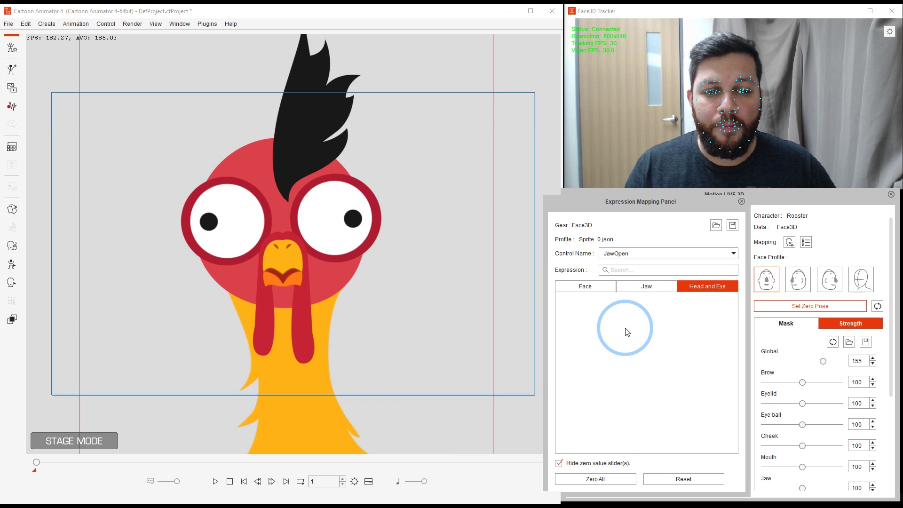
click(584, 288)
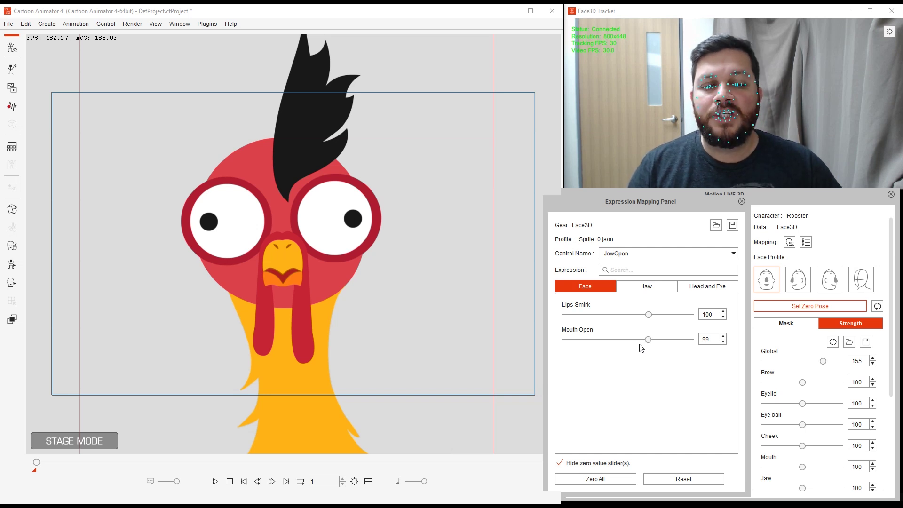
Step: Set JawOpen's Lips Smirk to 0 and Mouth Open to 100, then close mapping
drag(650, 319, 607, 320)
click(718, 317)
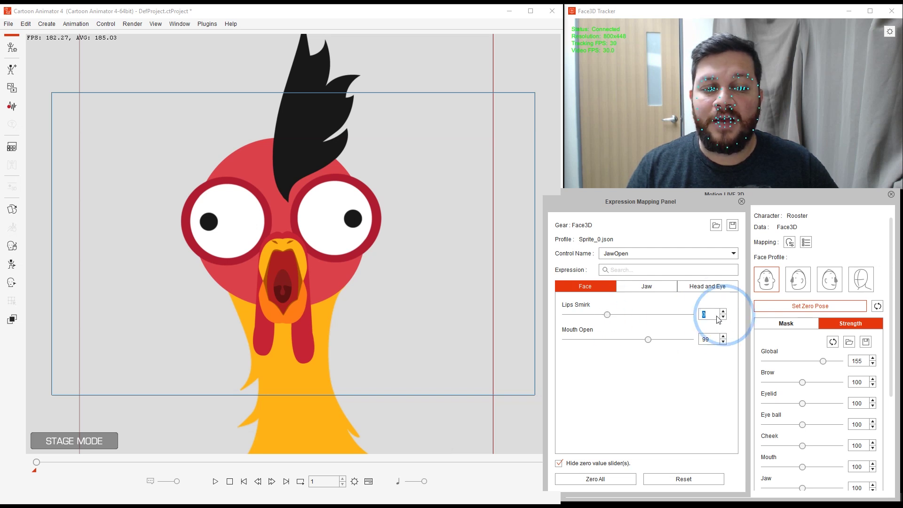
click(654, 305)
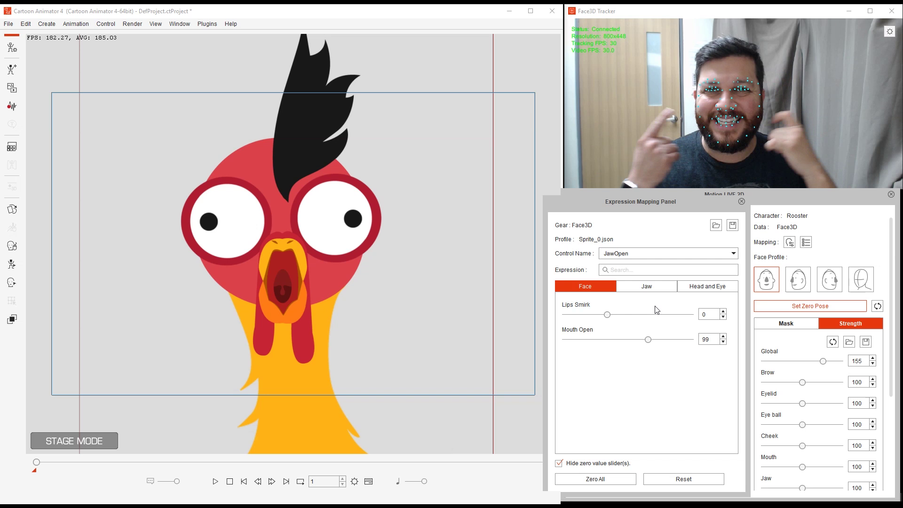
click(649, 339)
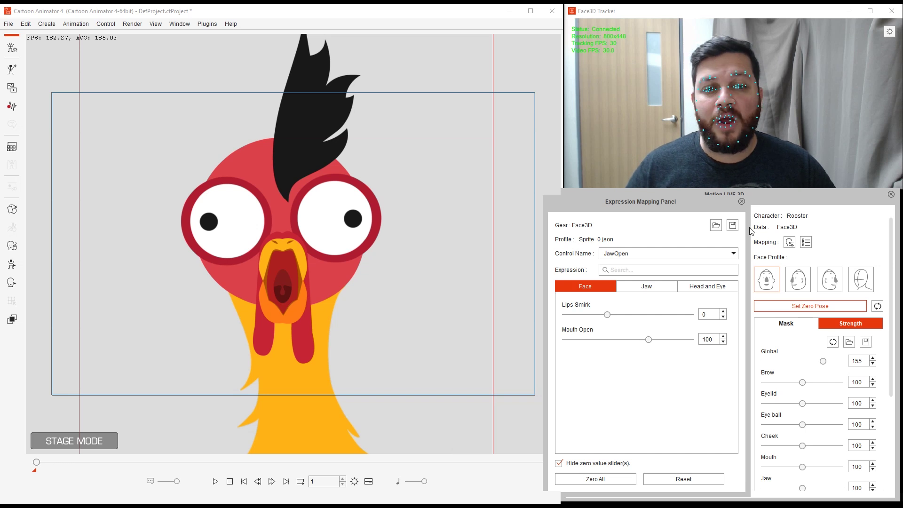
click(742, 202)
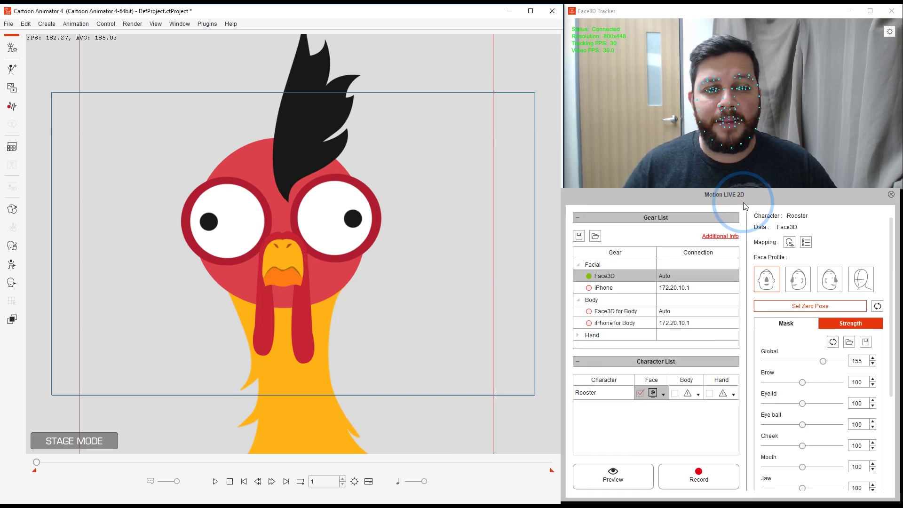
click(629, 476)
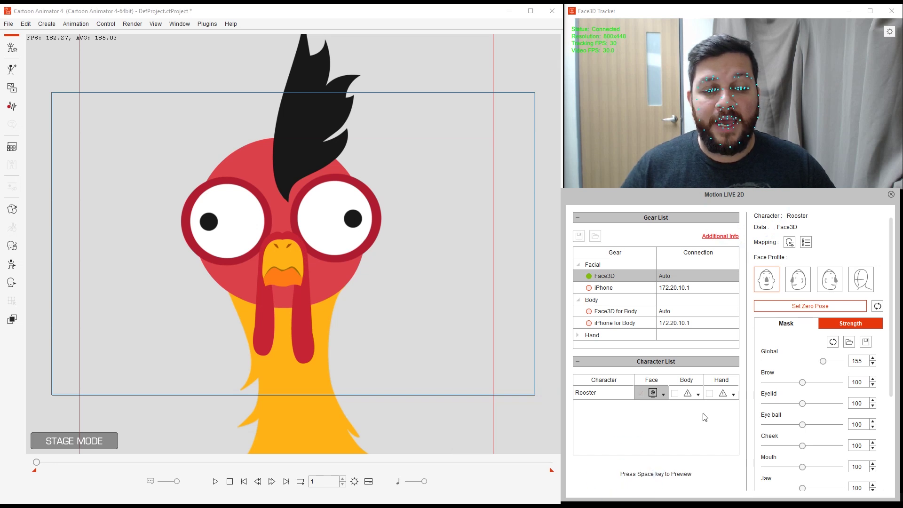
key(space)
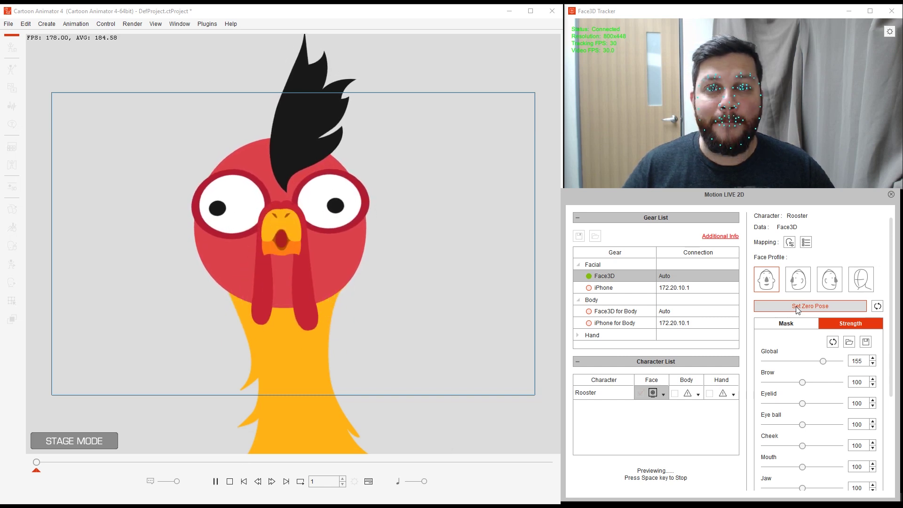
key(space)
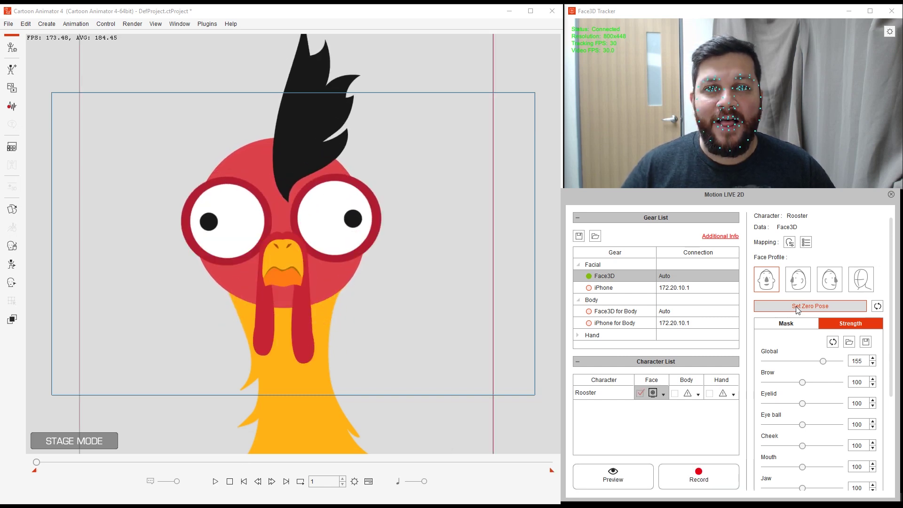